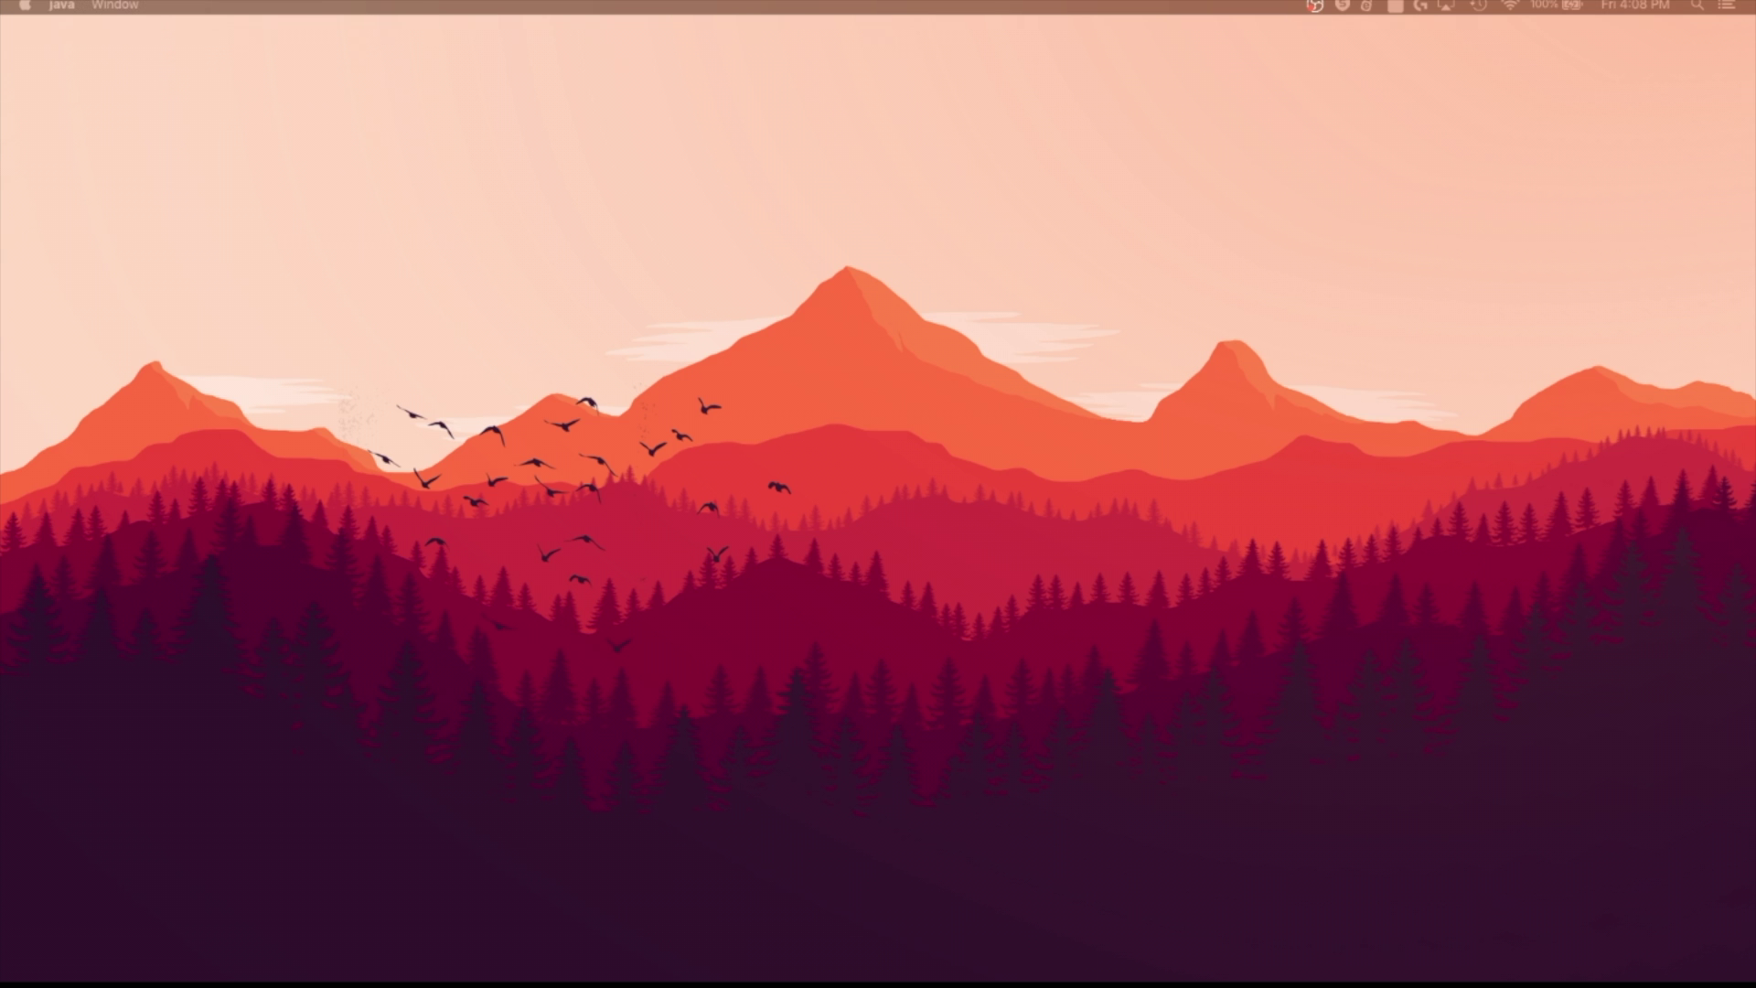
drag(22, 230, 820, 236)
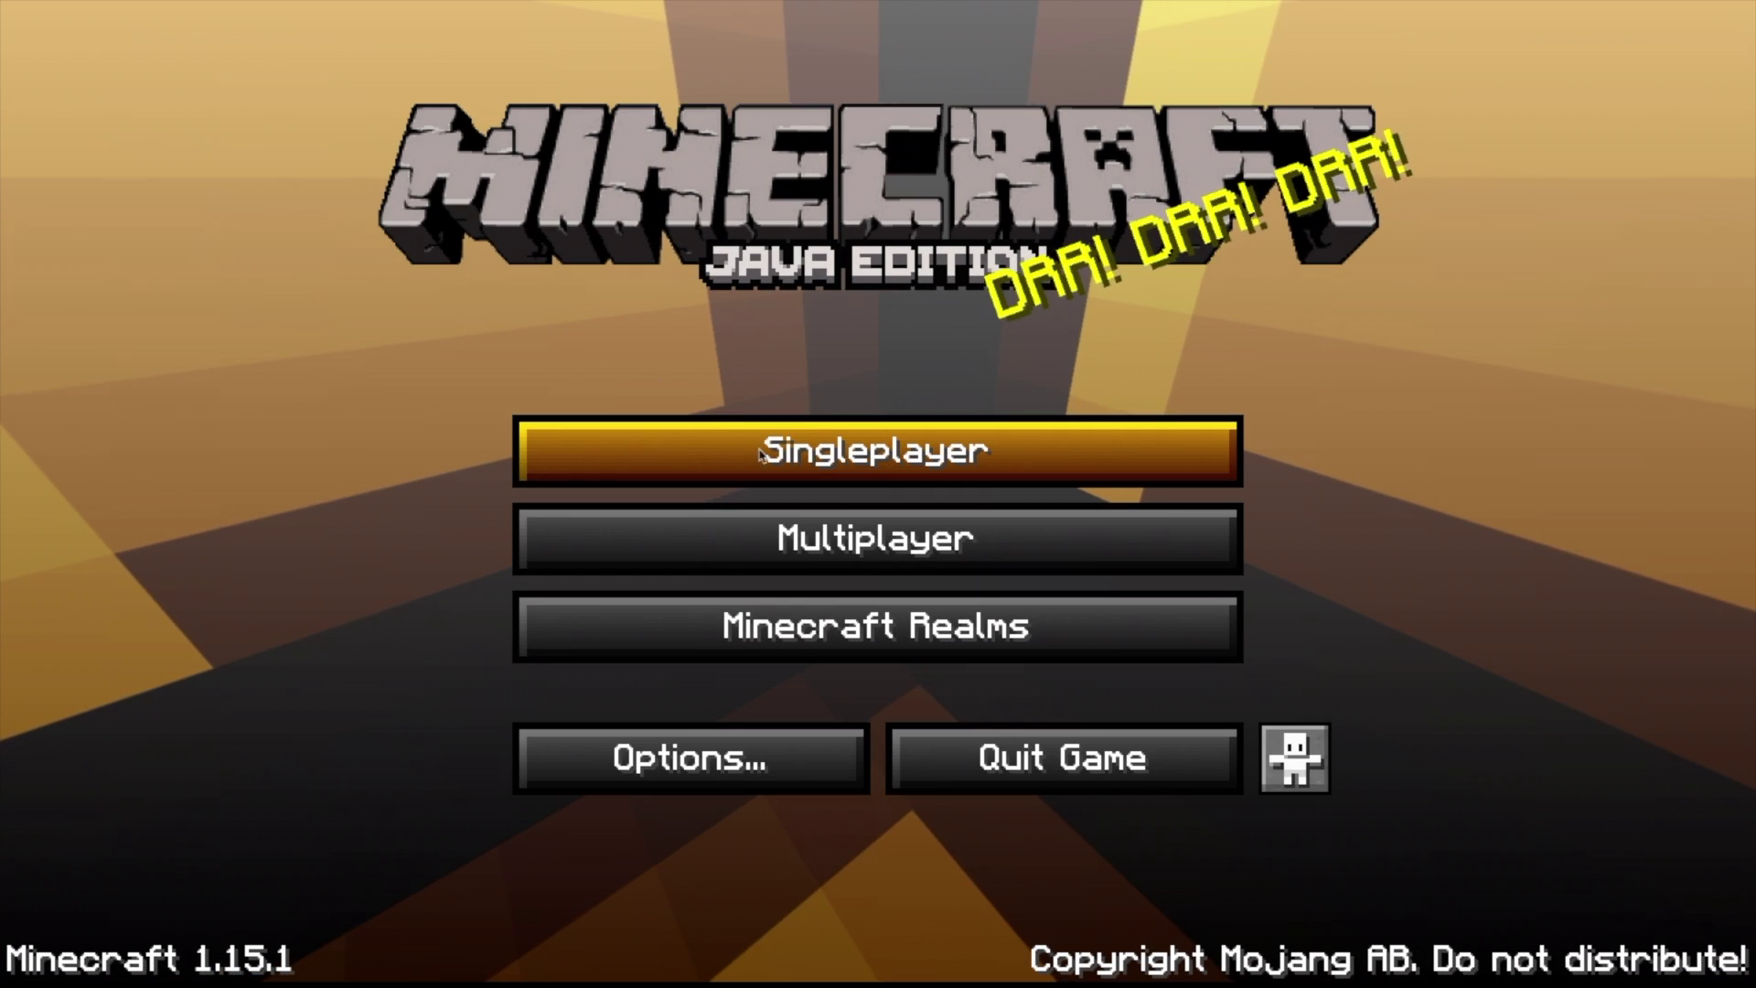
Create a new singleplayer world in Survival mode with the default world name and enter it
click(760, 494)
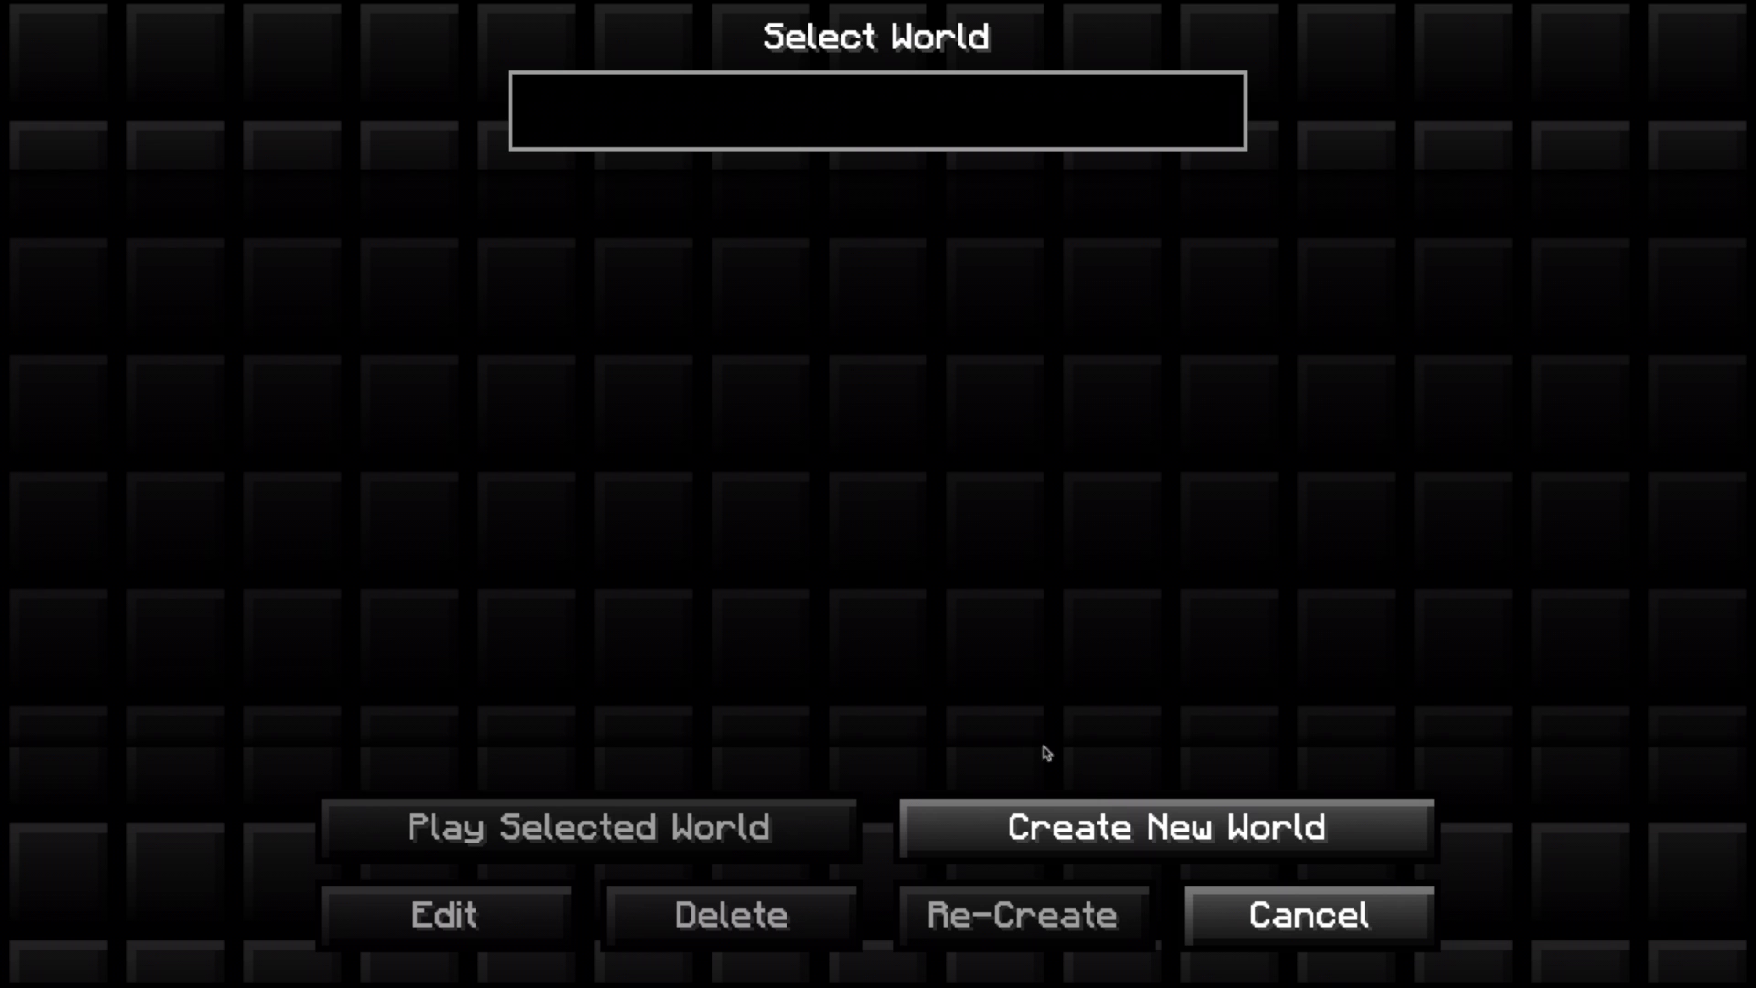
click(1123, 828)
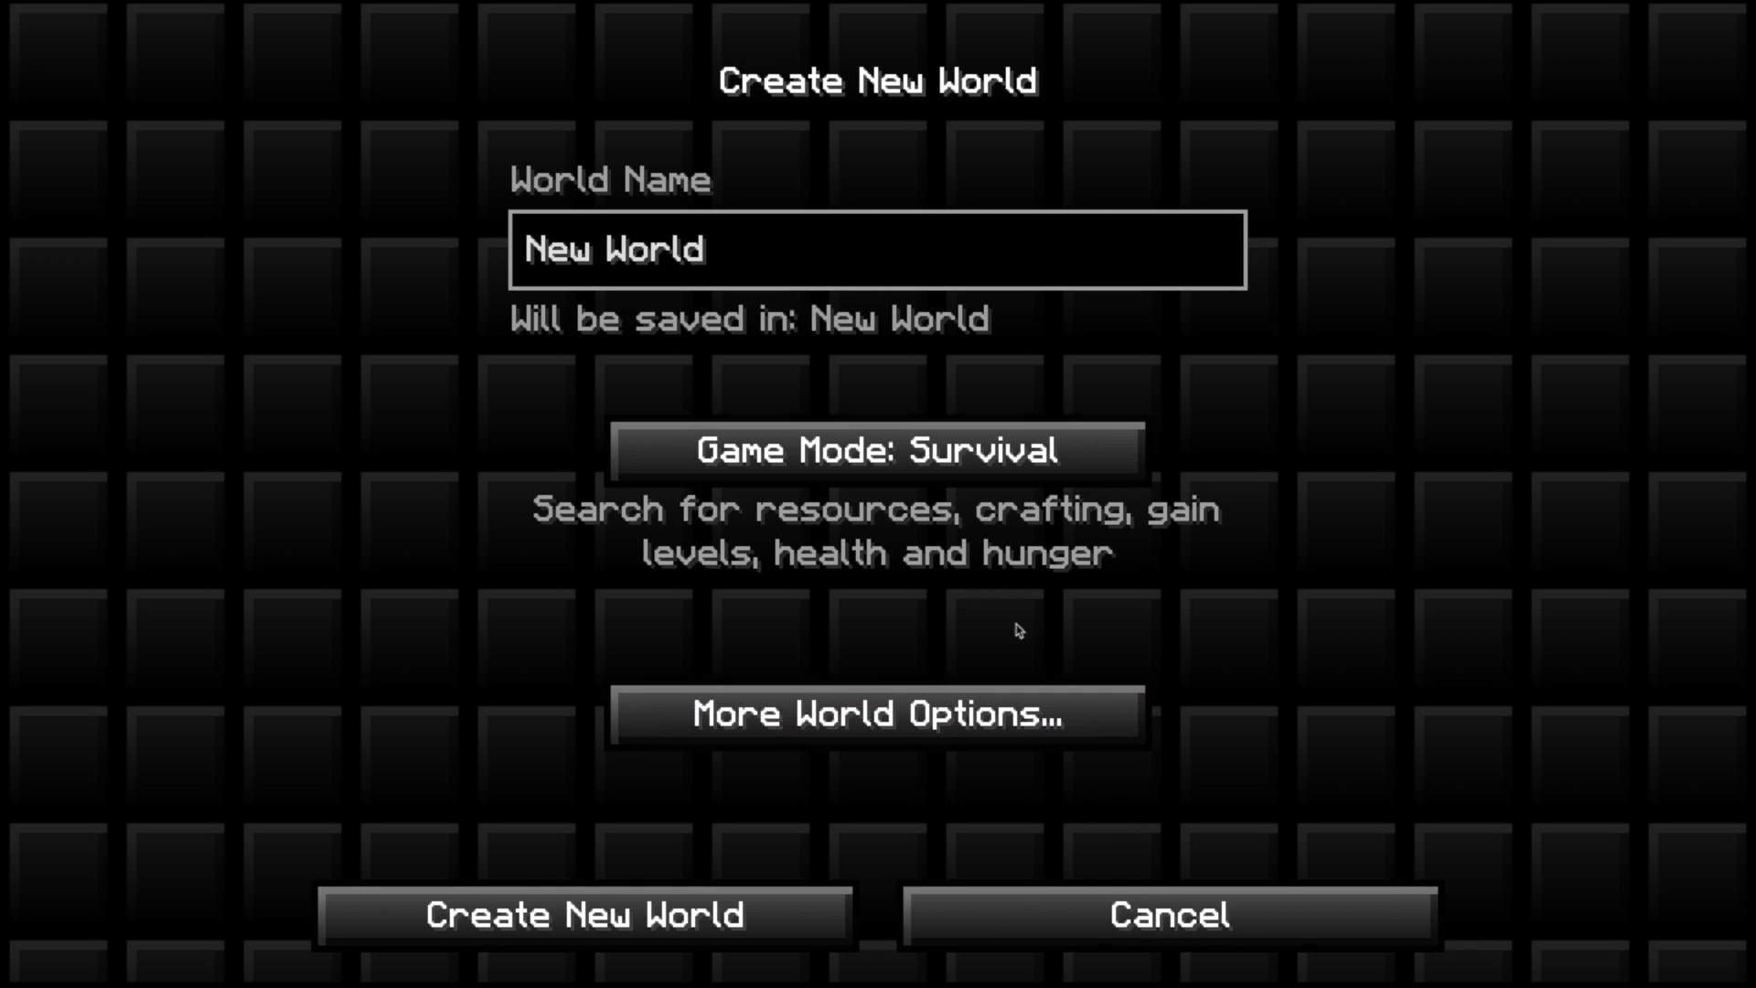
click(961, 709)
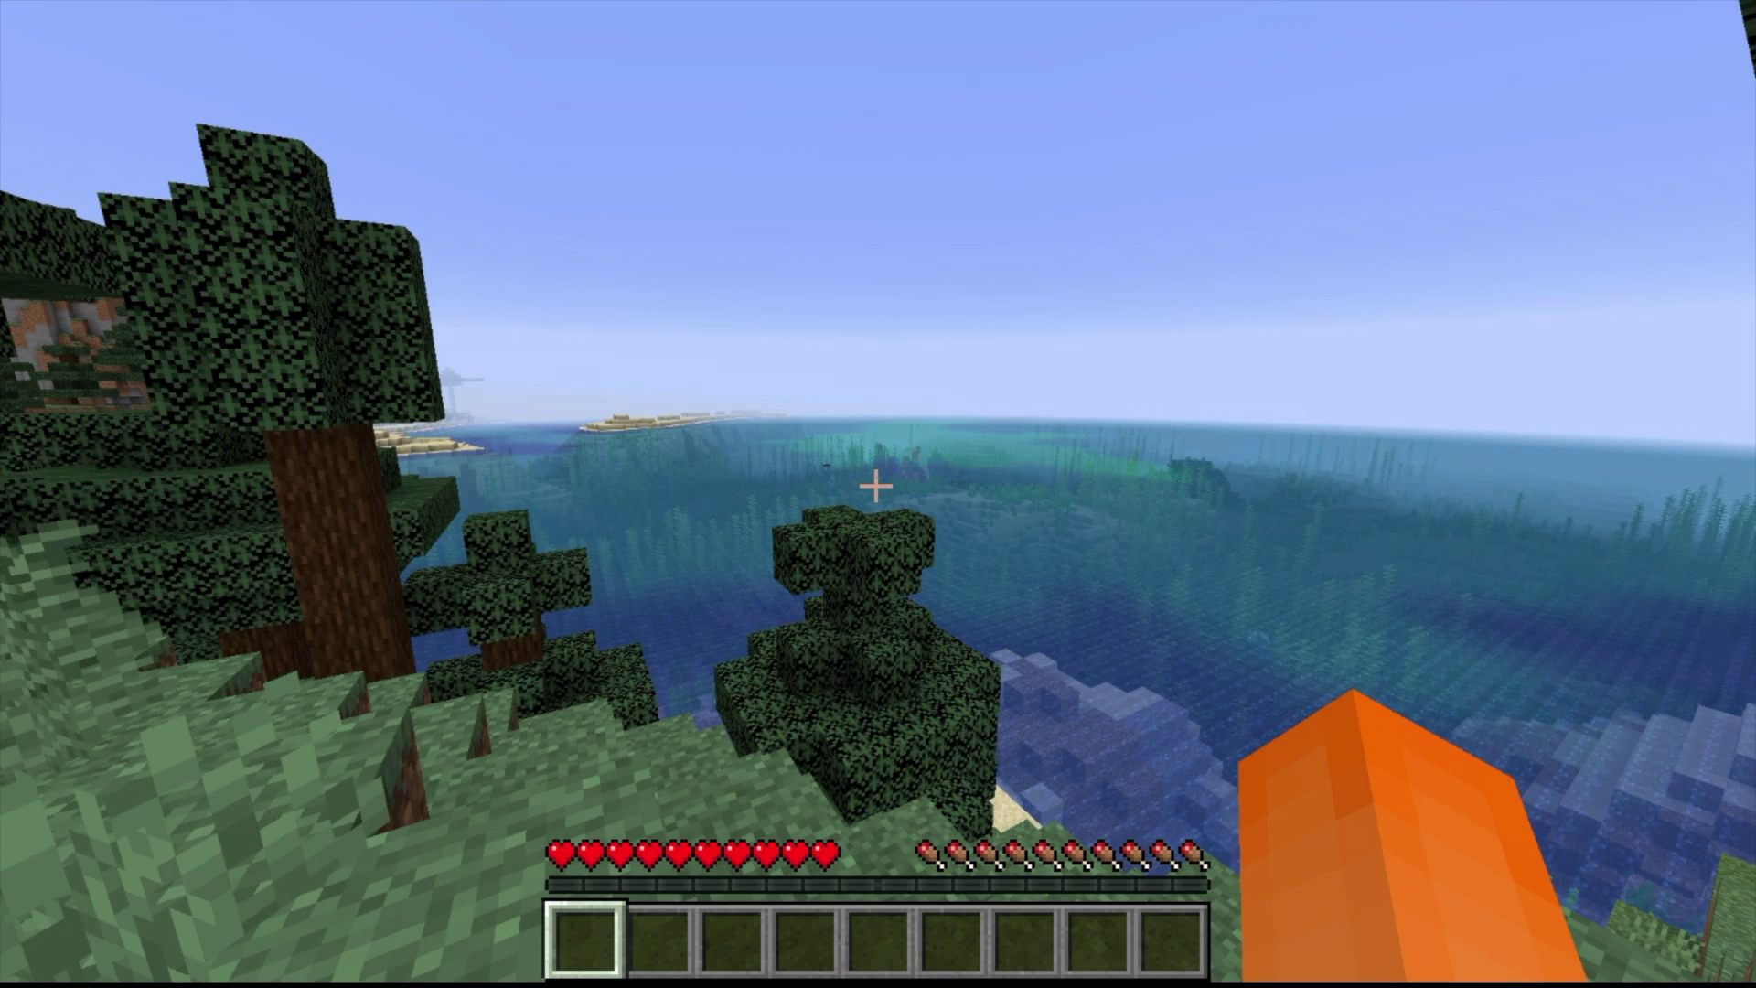
Open the world to LAN with game mode Survival and cheats off, and check the chat for the hosting port
key(Escape)
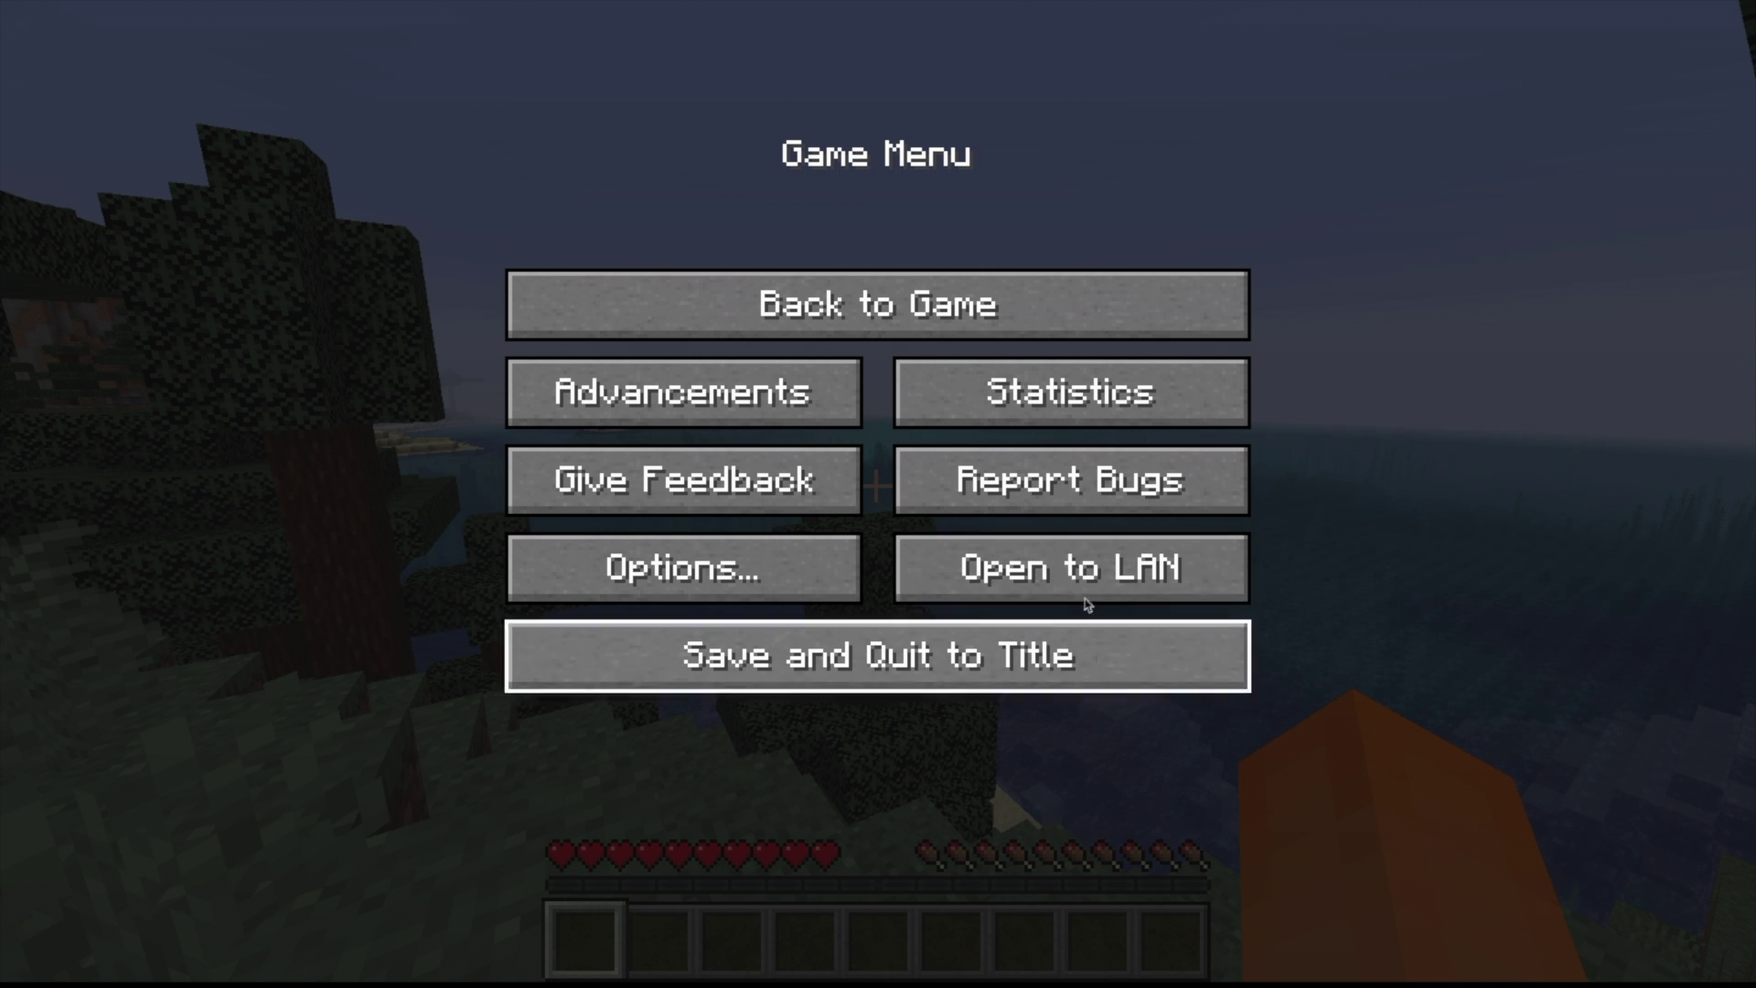
click(1054, 585)
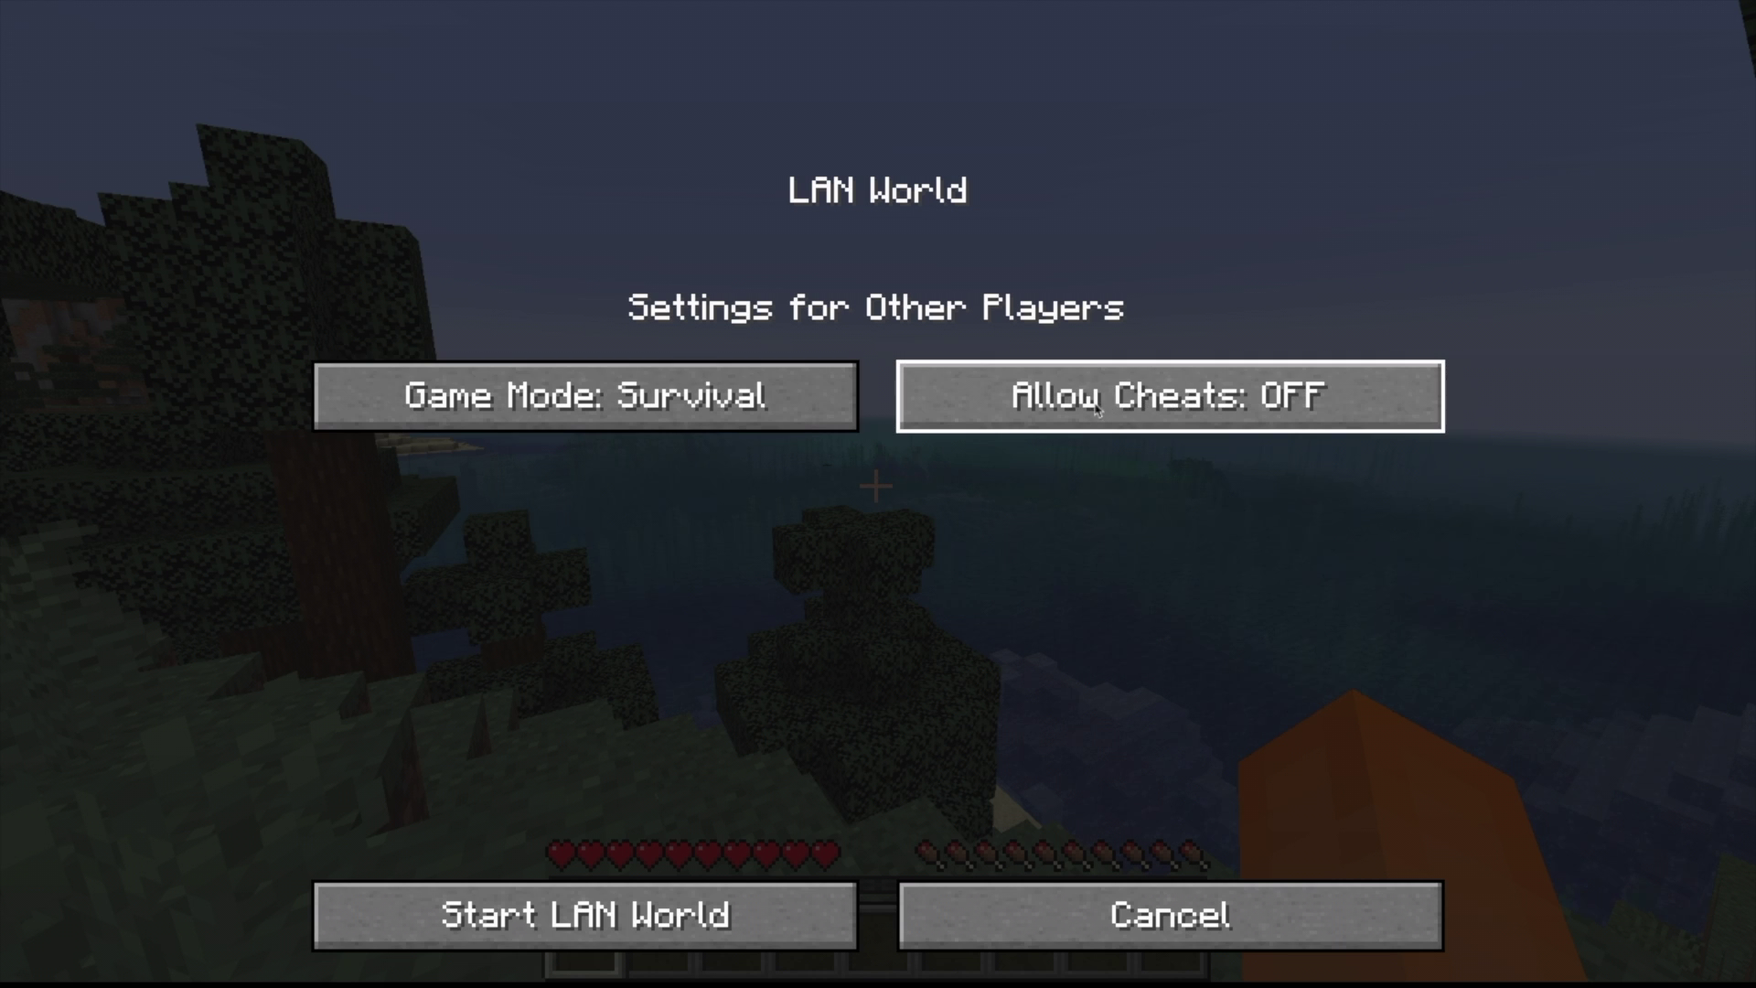
shift+click(750, 402)
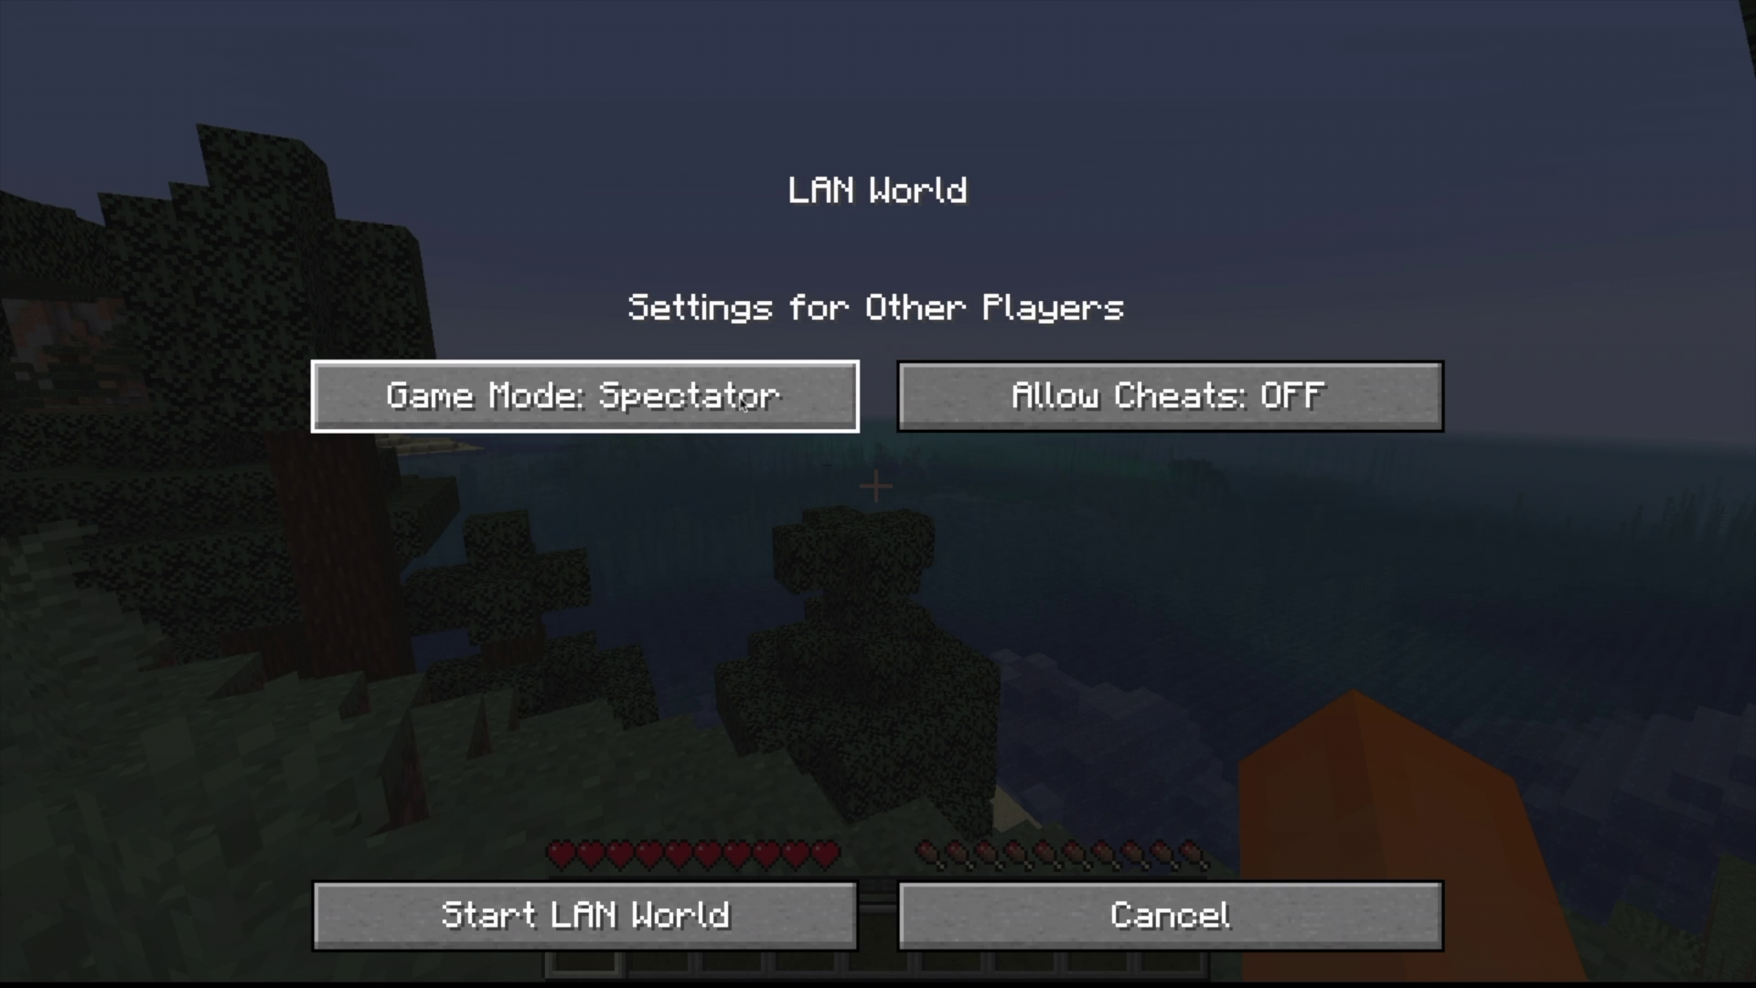
click(745, 405)
click(748, 408)
click(751, 410)
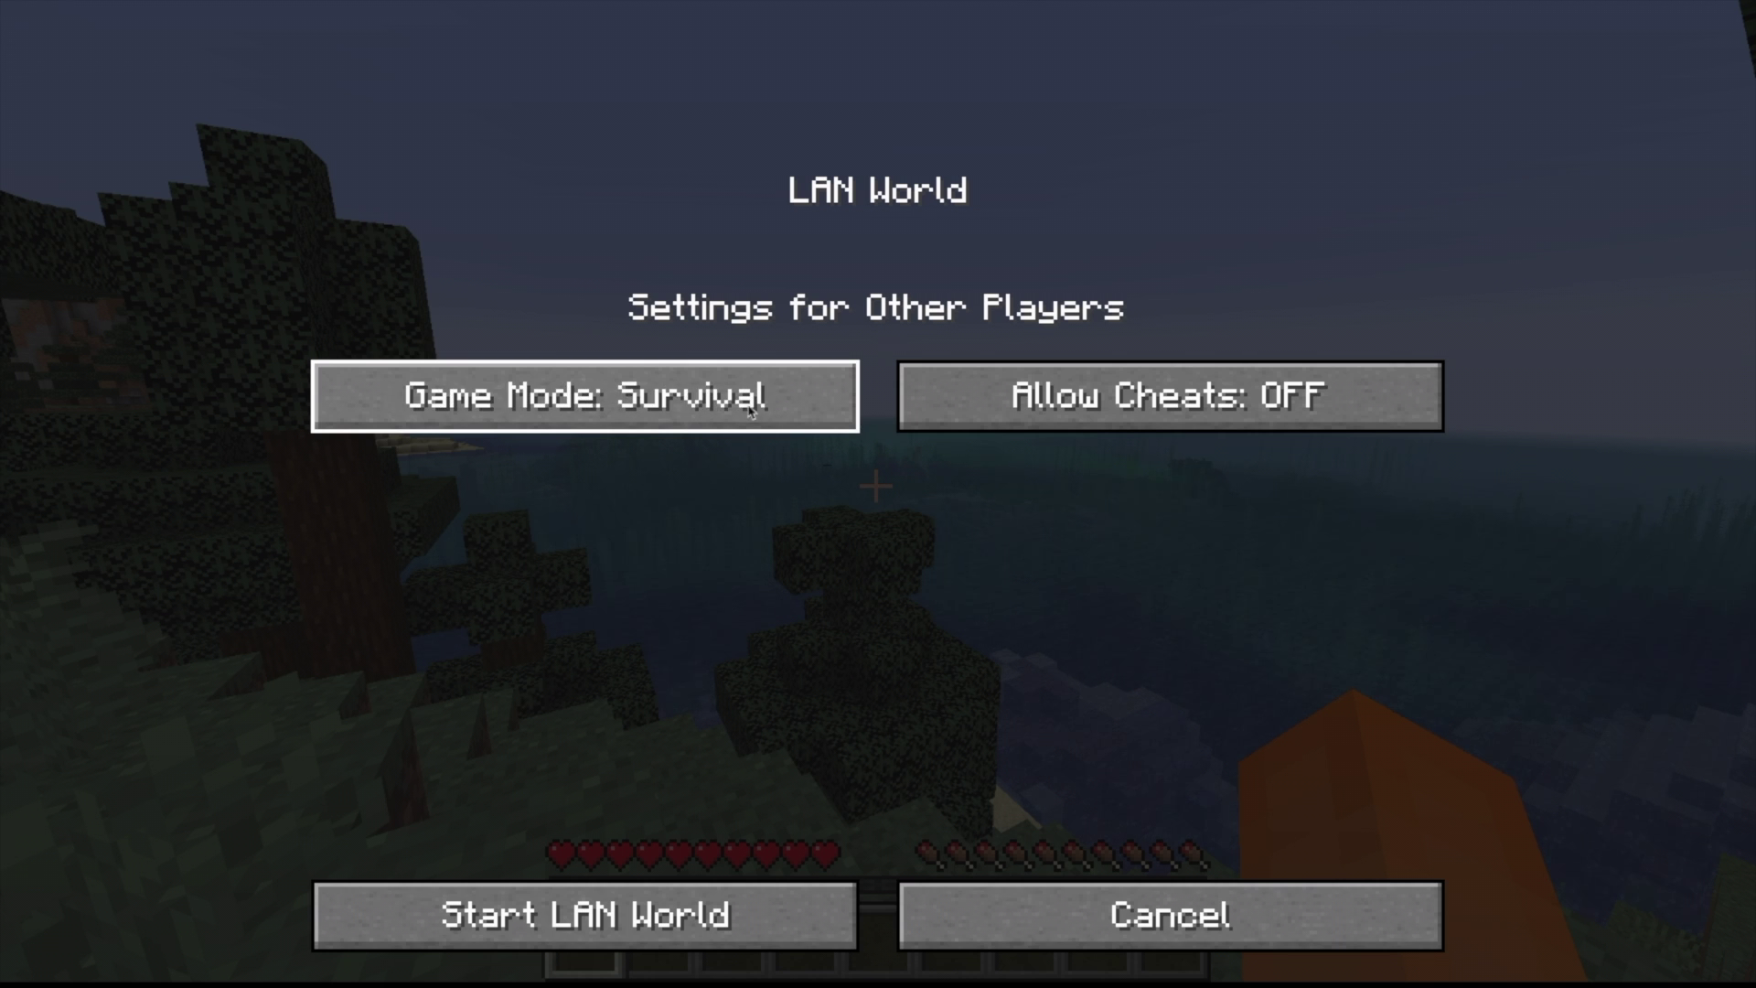
click(1069, 407)
click(1068, 412)
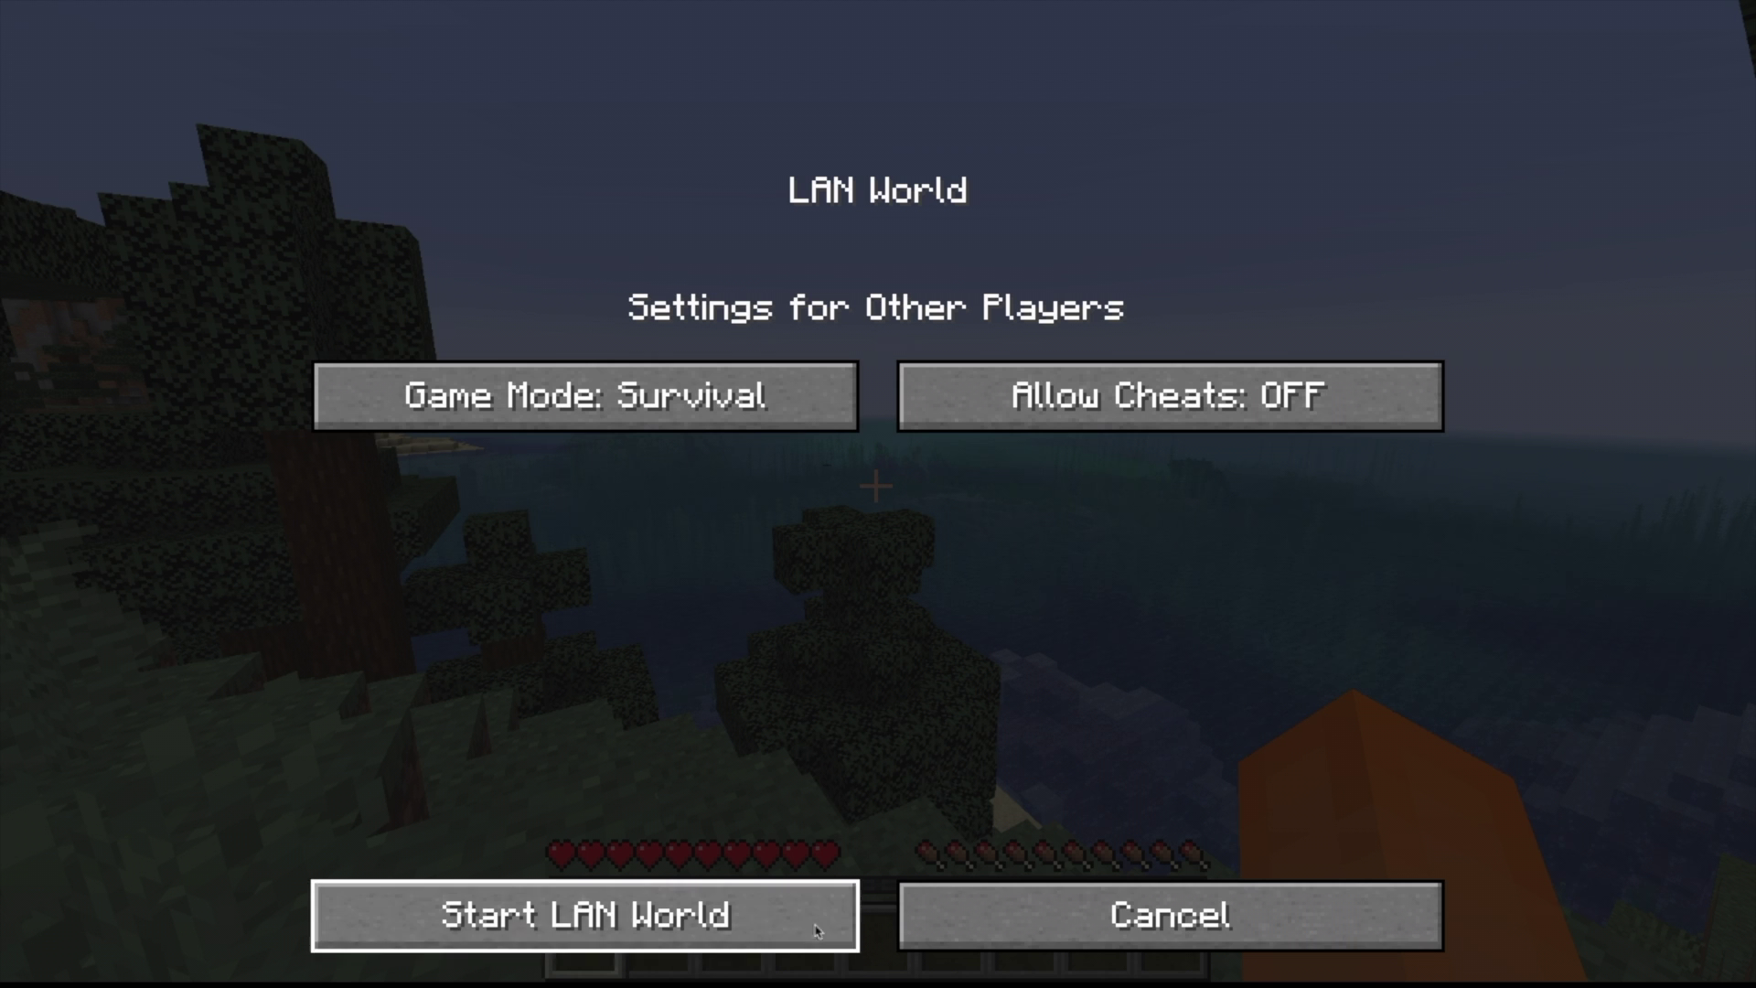
click(741, 920)
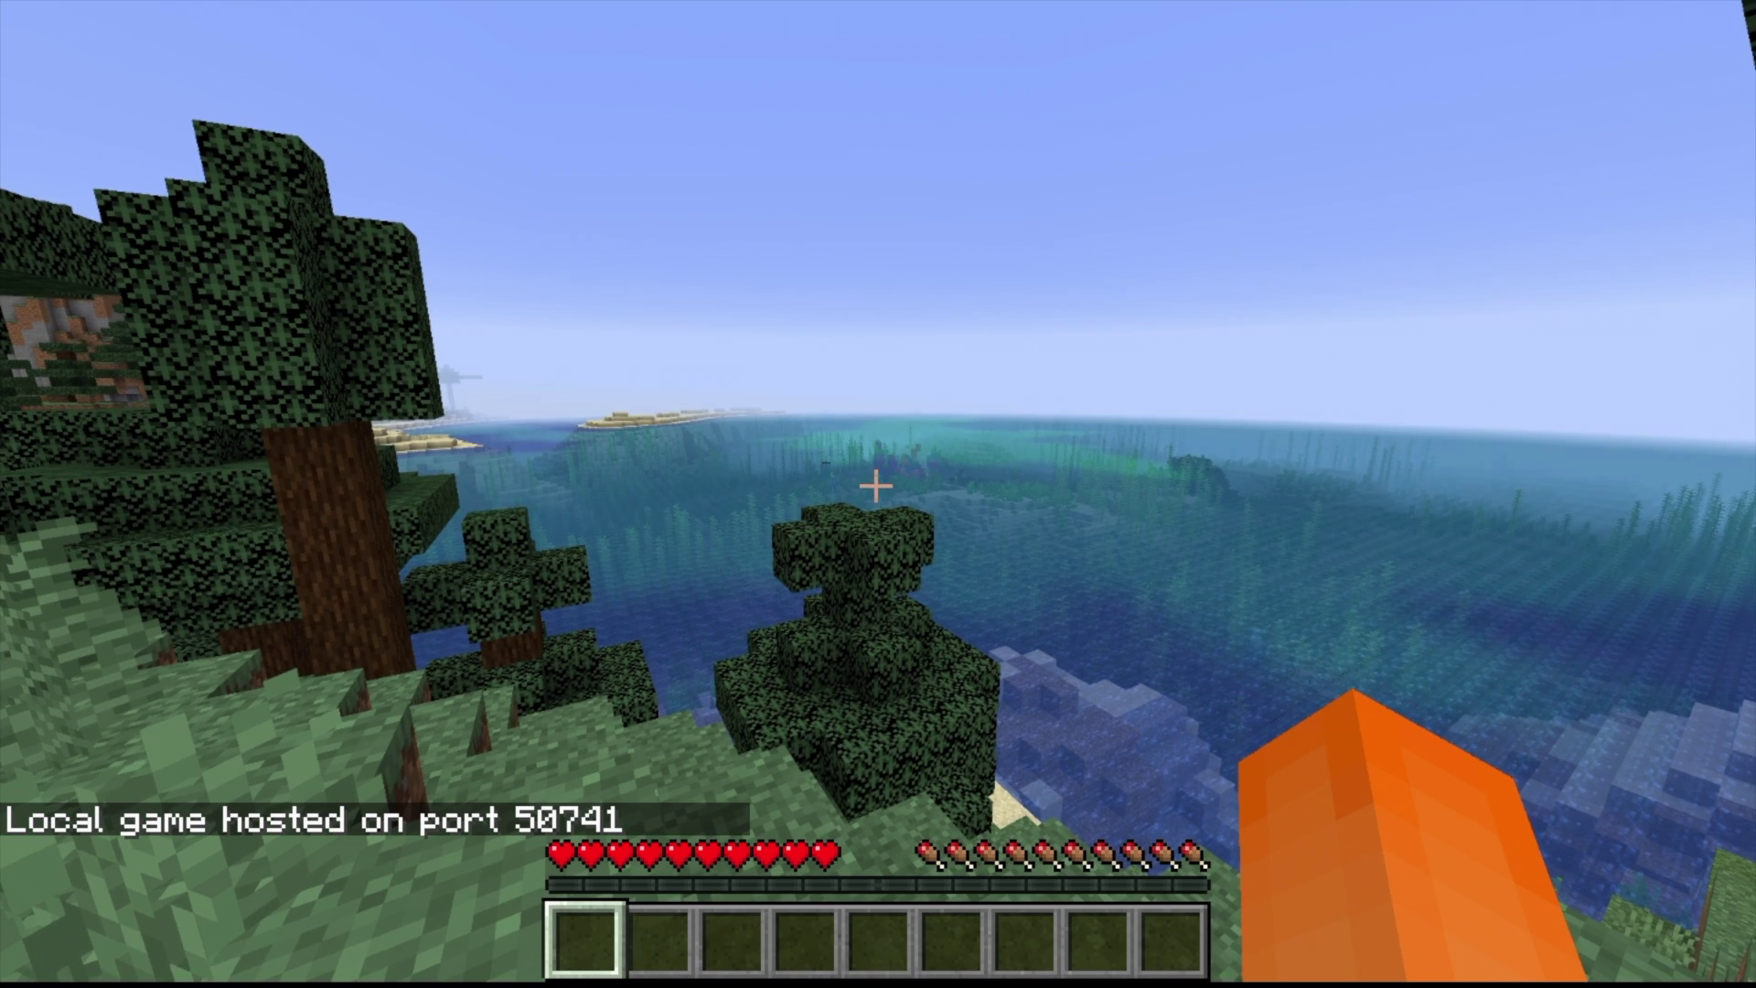
key(t)
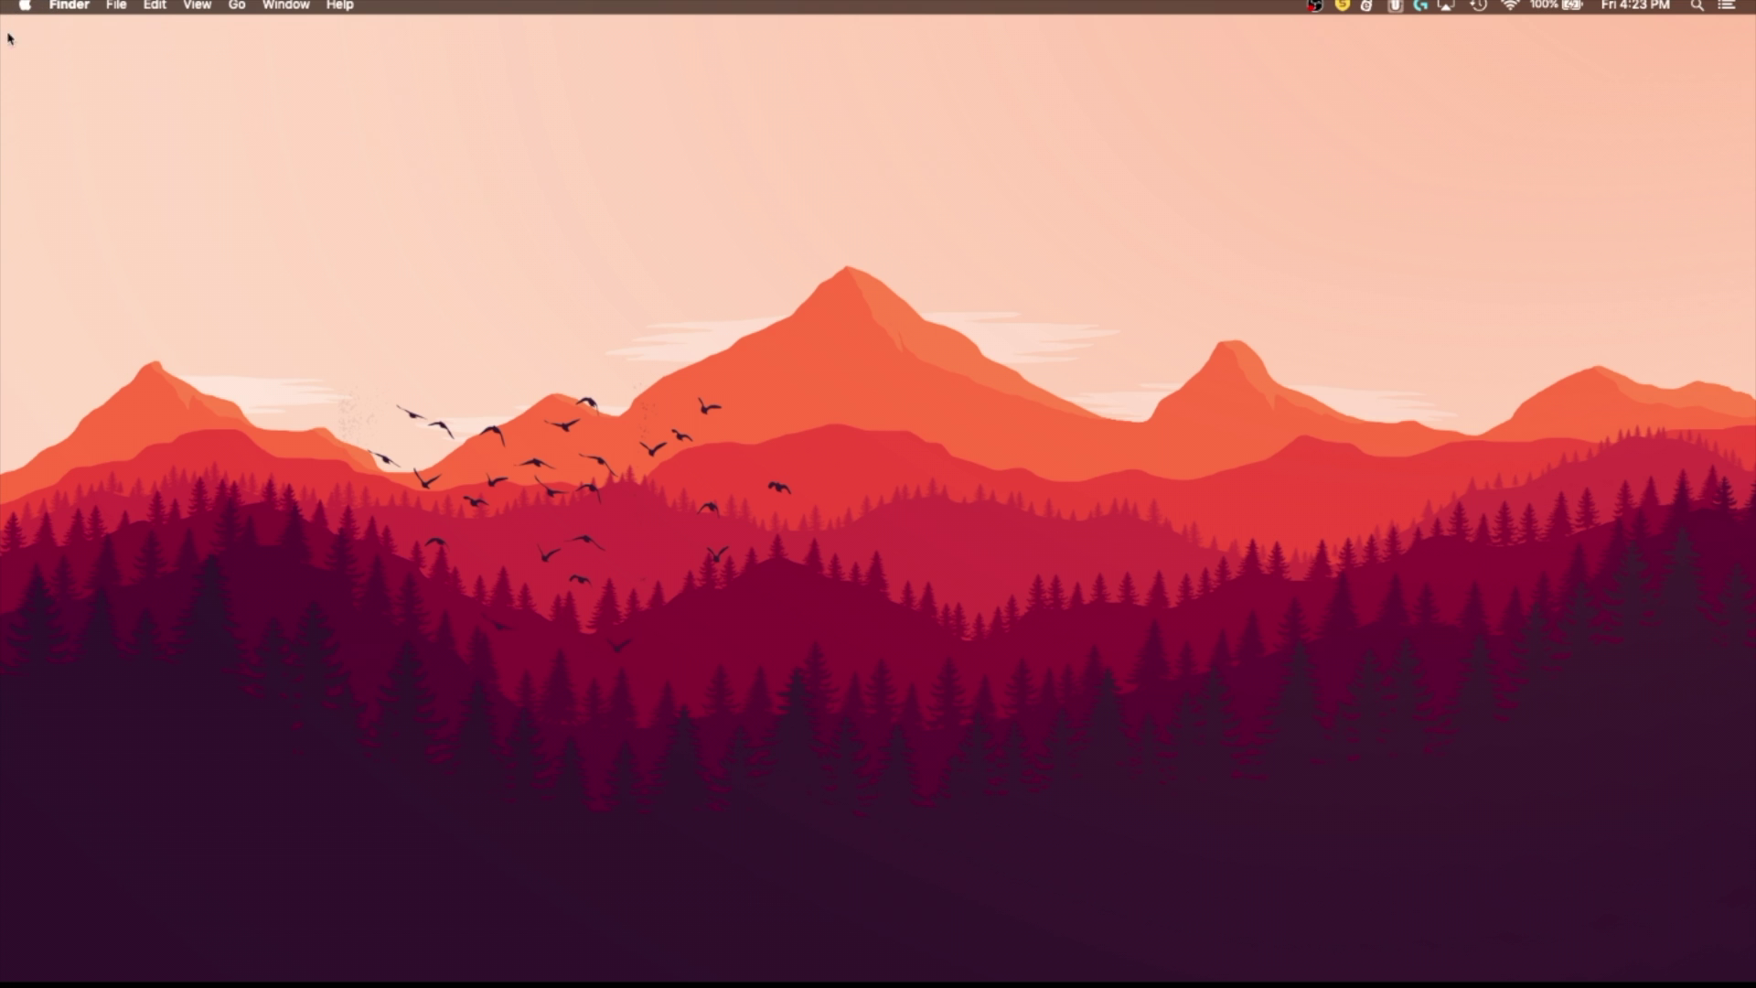
Switch to System Preferences and look up the IPv4 address of the USB 10/100/1000 LAN 2 connection in its advanced network settings
click(25, 6)
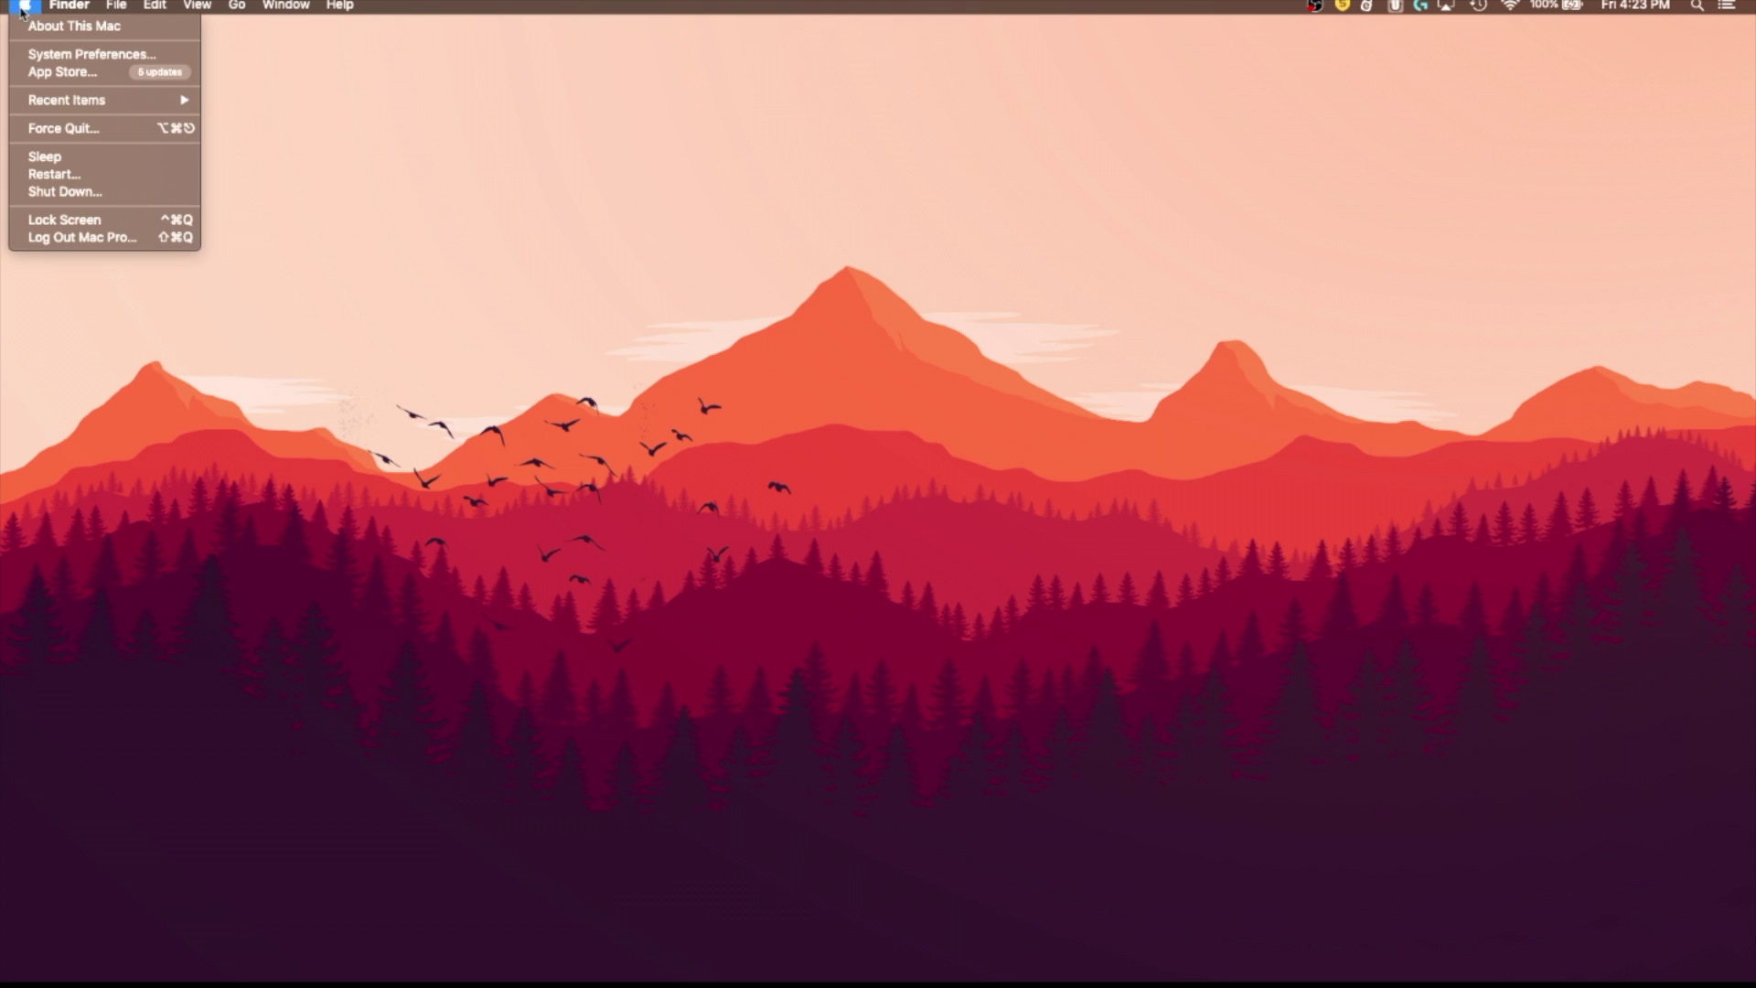
click(45, 55)
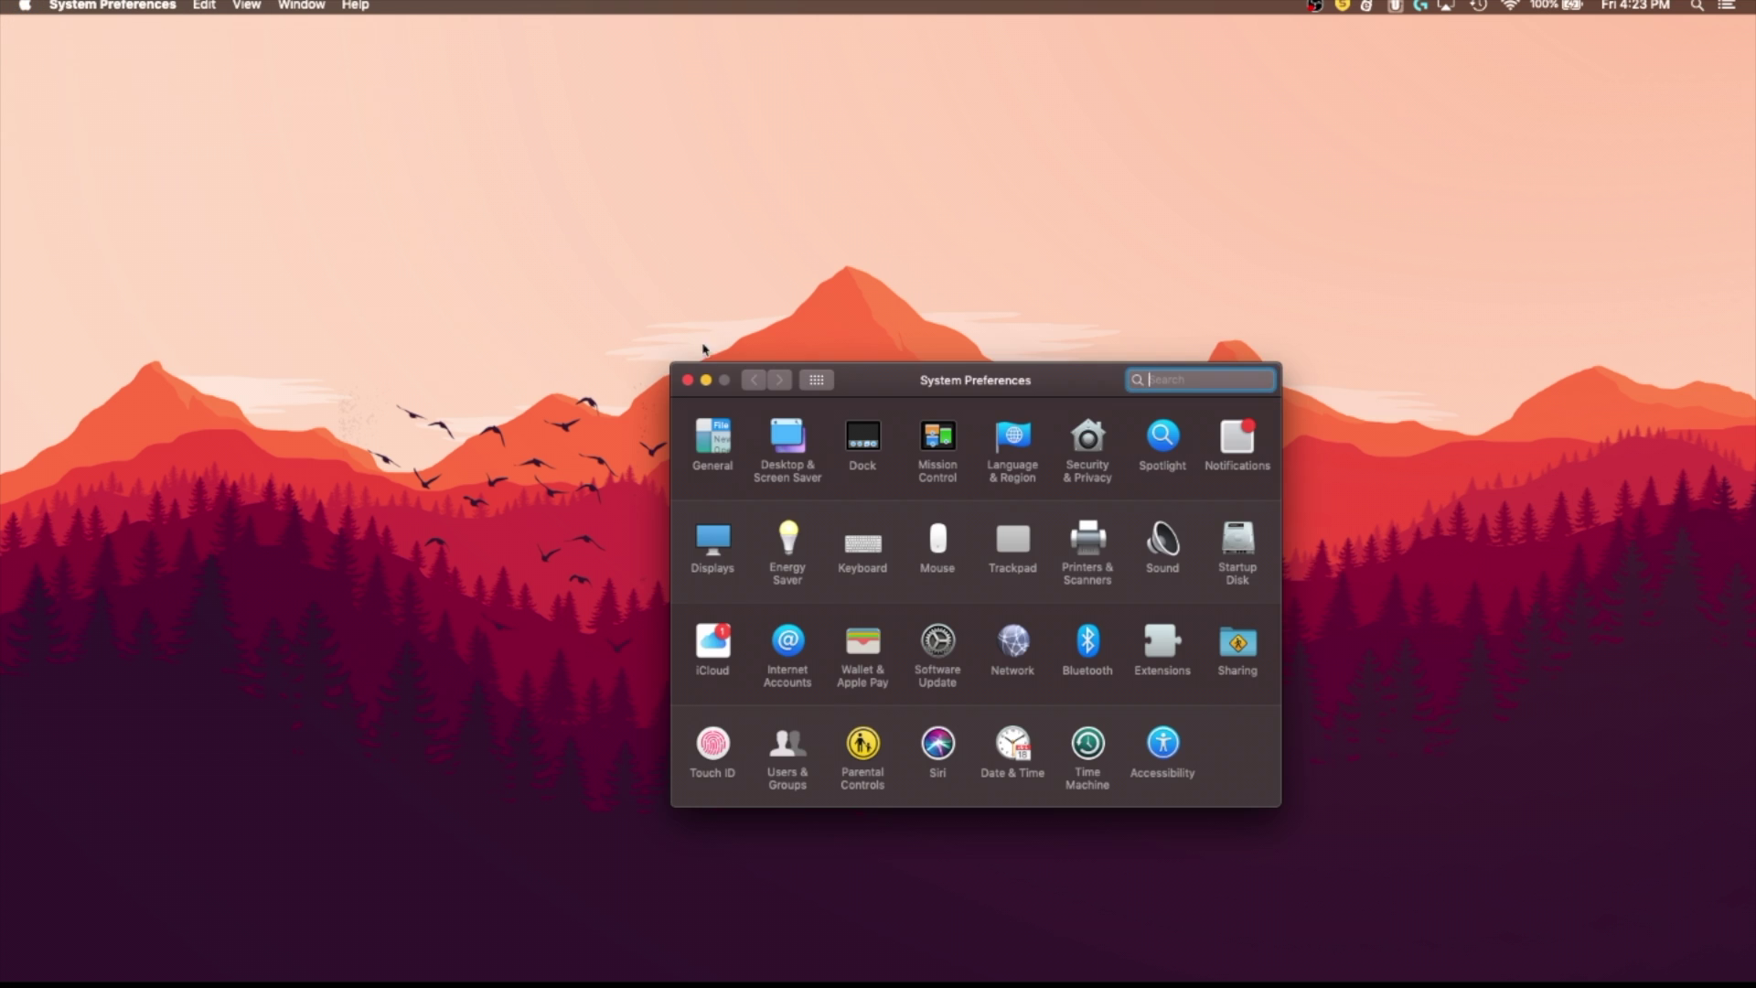
click(1027, 649)
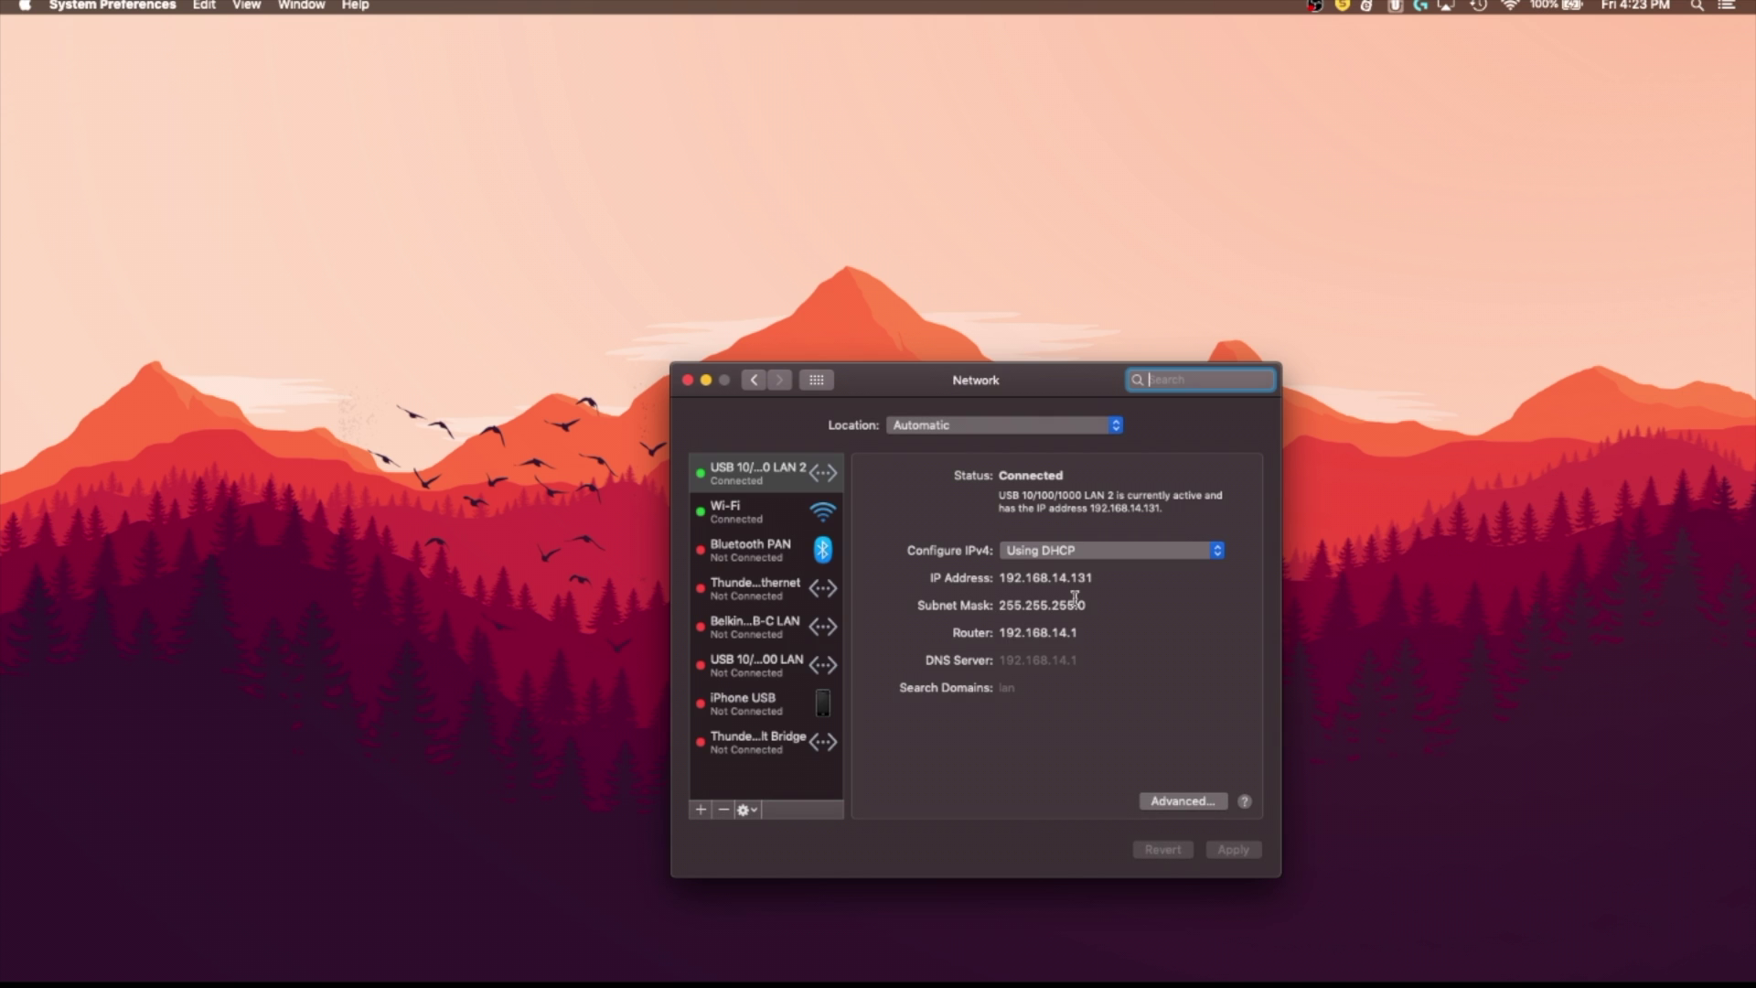
click(1192, 803)
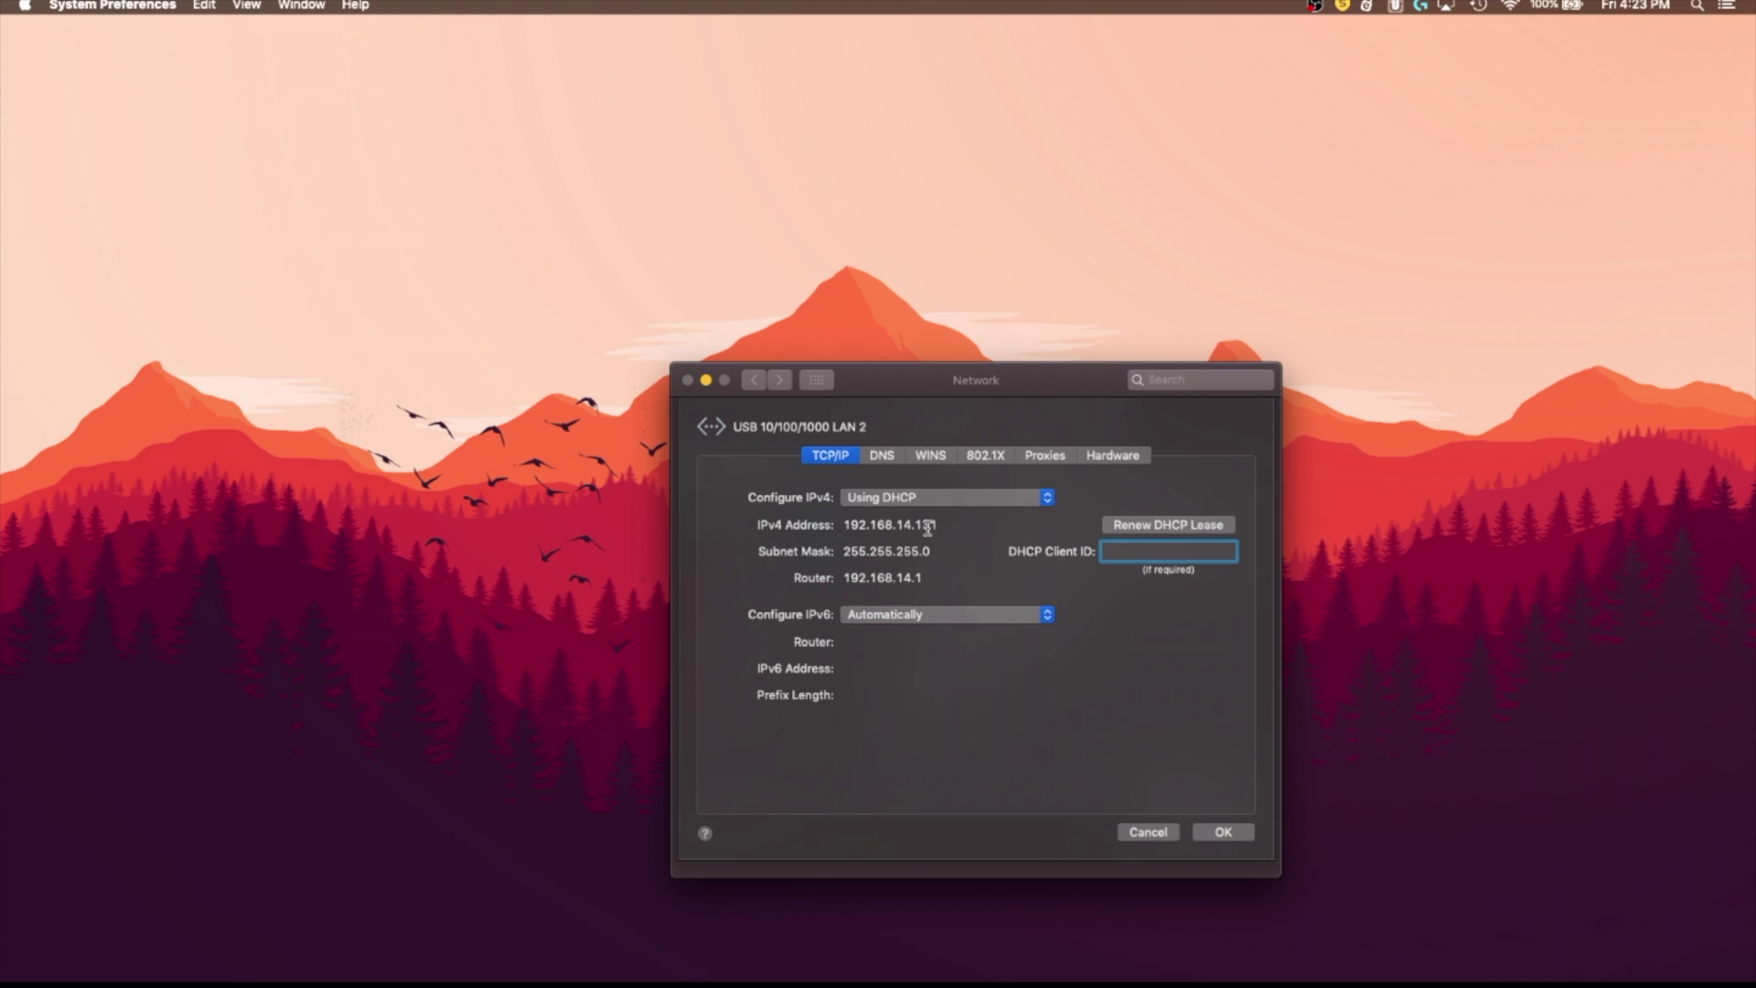
drag(936, 524, 692, 528)
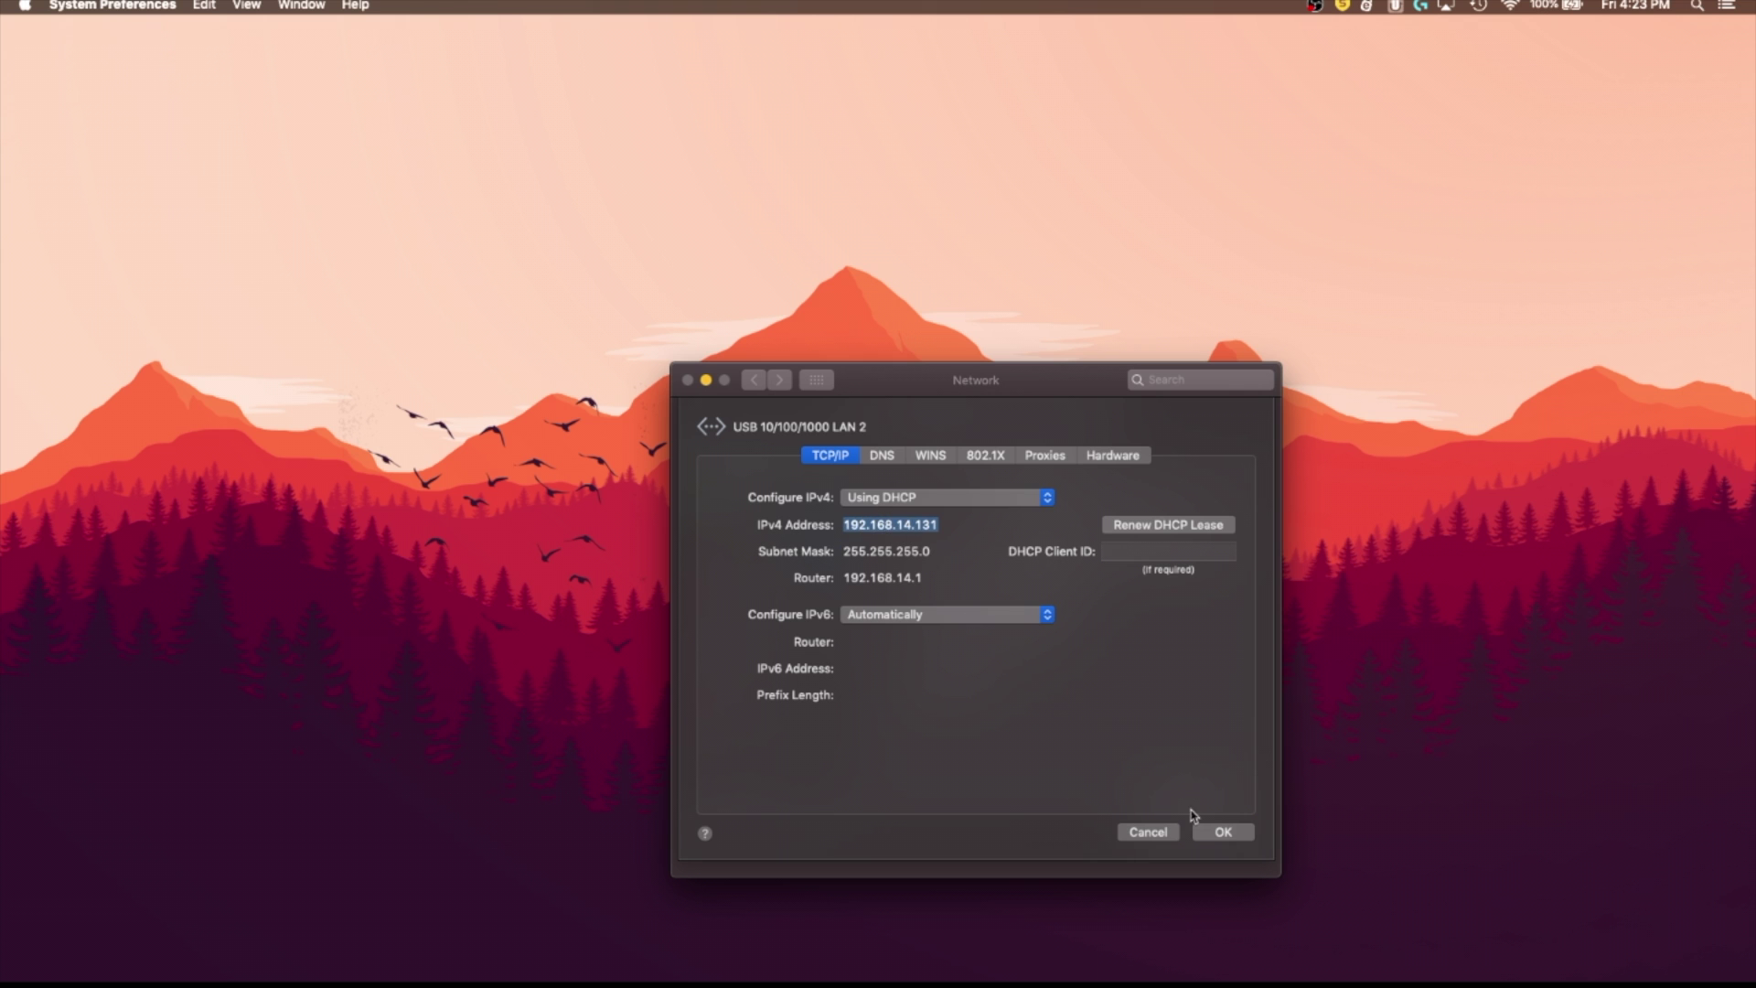
click(1217, 830)
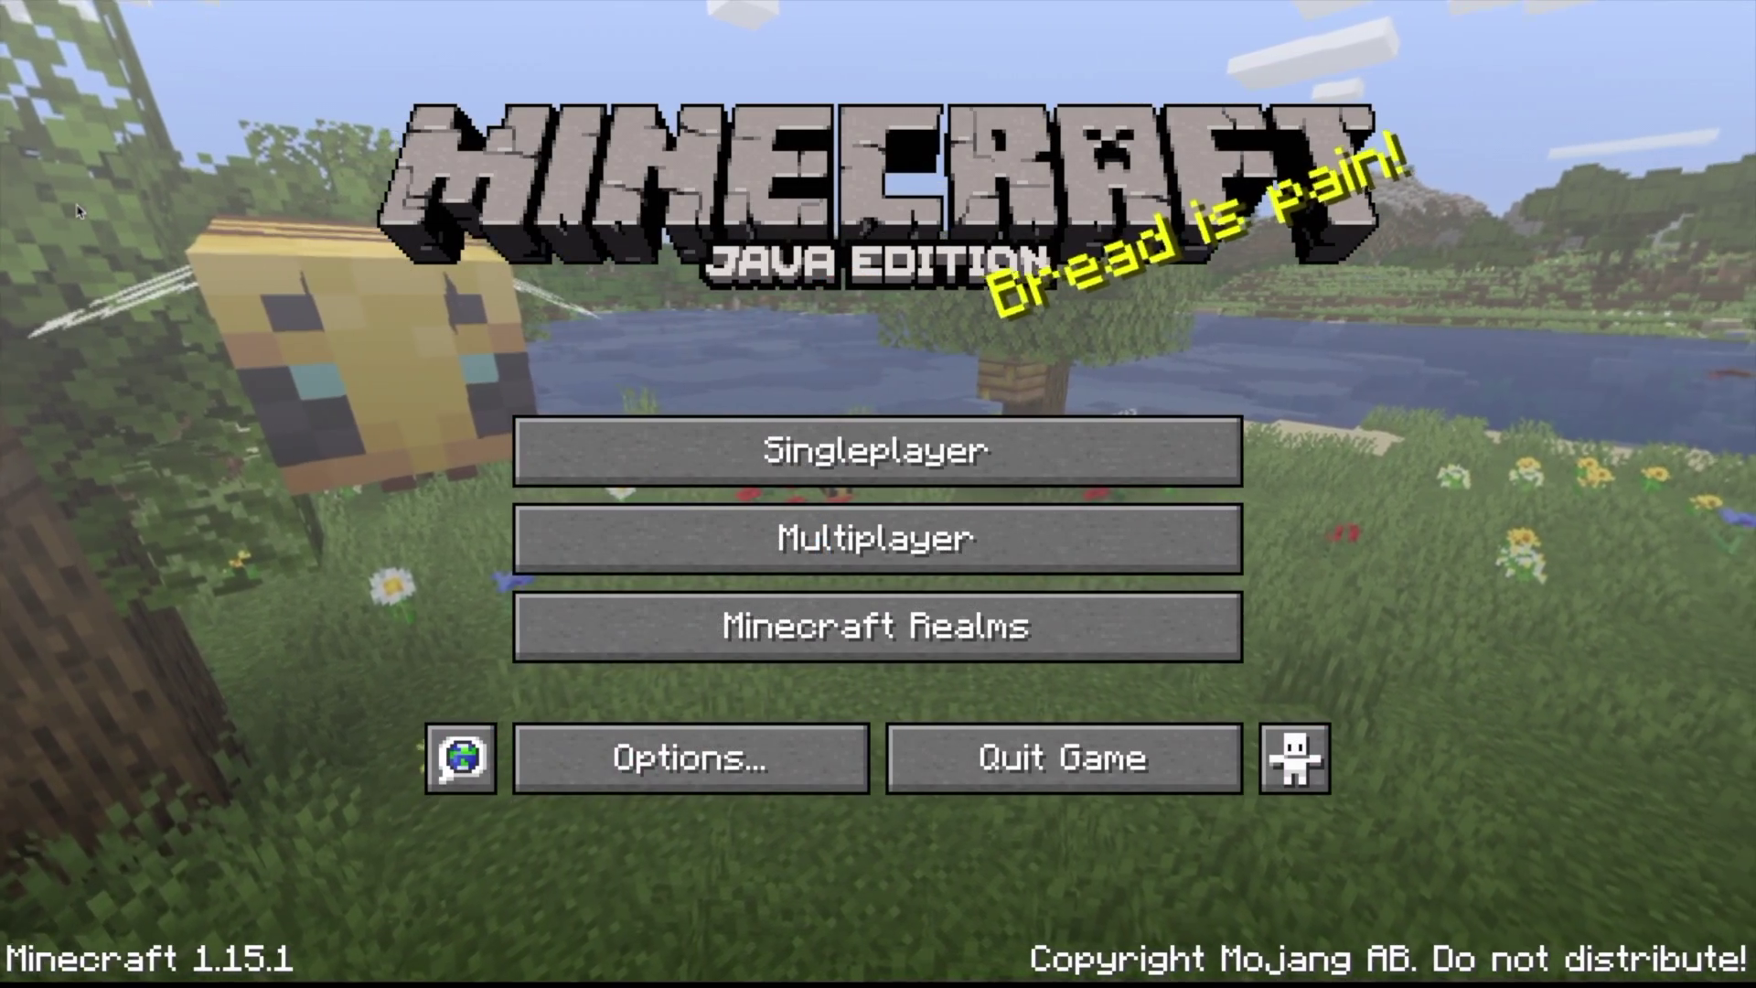
Switch to Minecraft and join the LAN world by connecting directly to the server address 192.168.14.131:50741
click(794, 545)
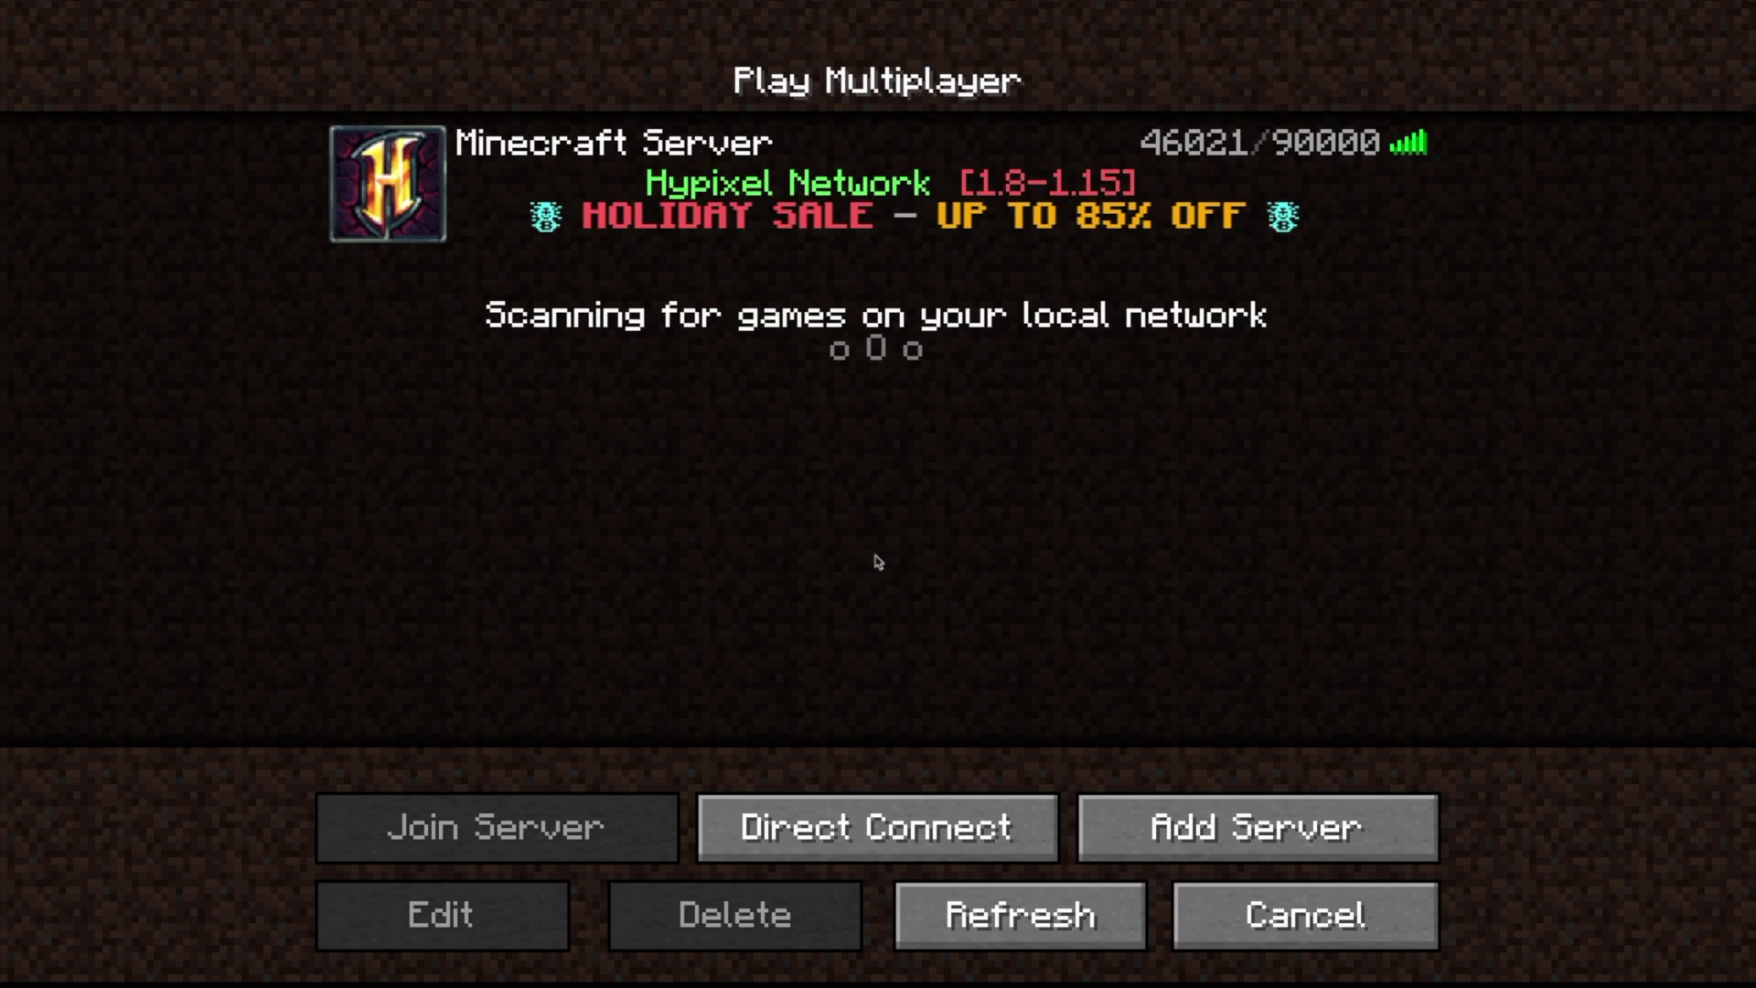
click(905, 820)
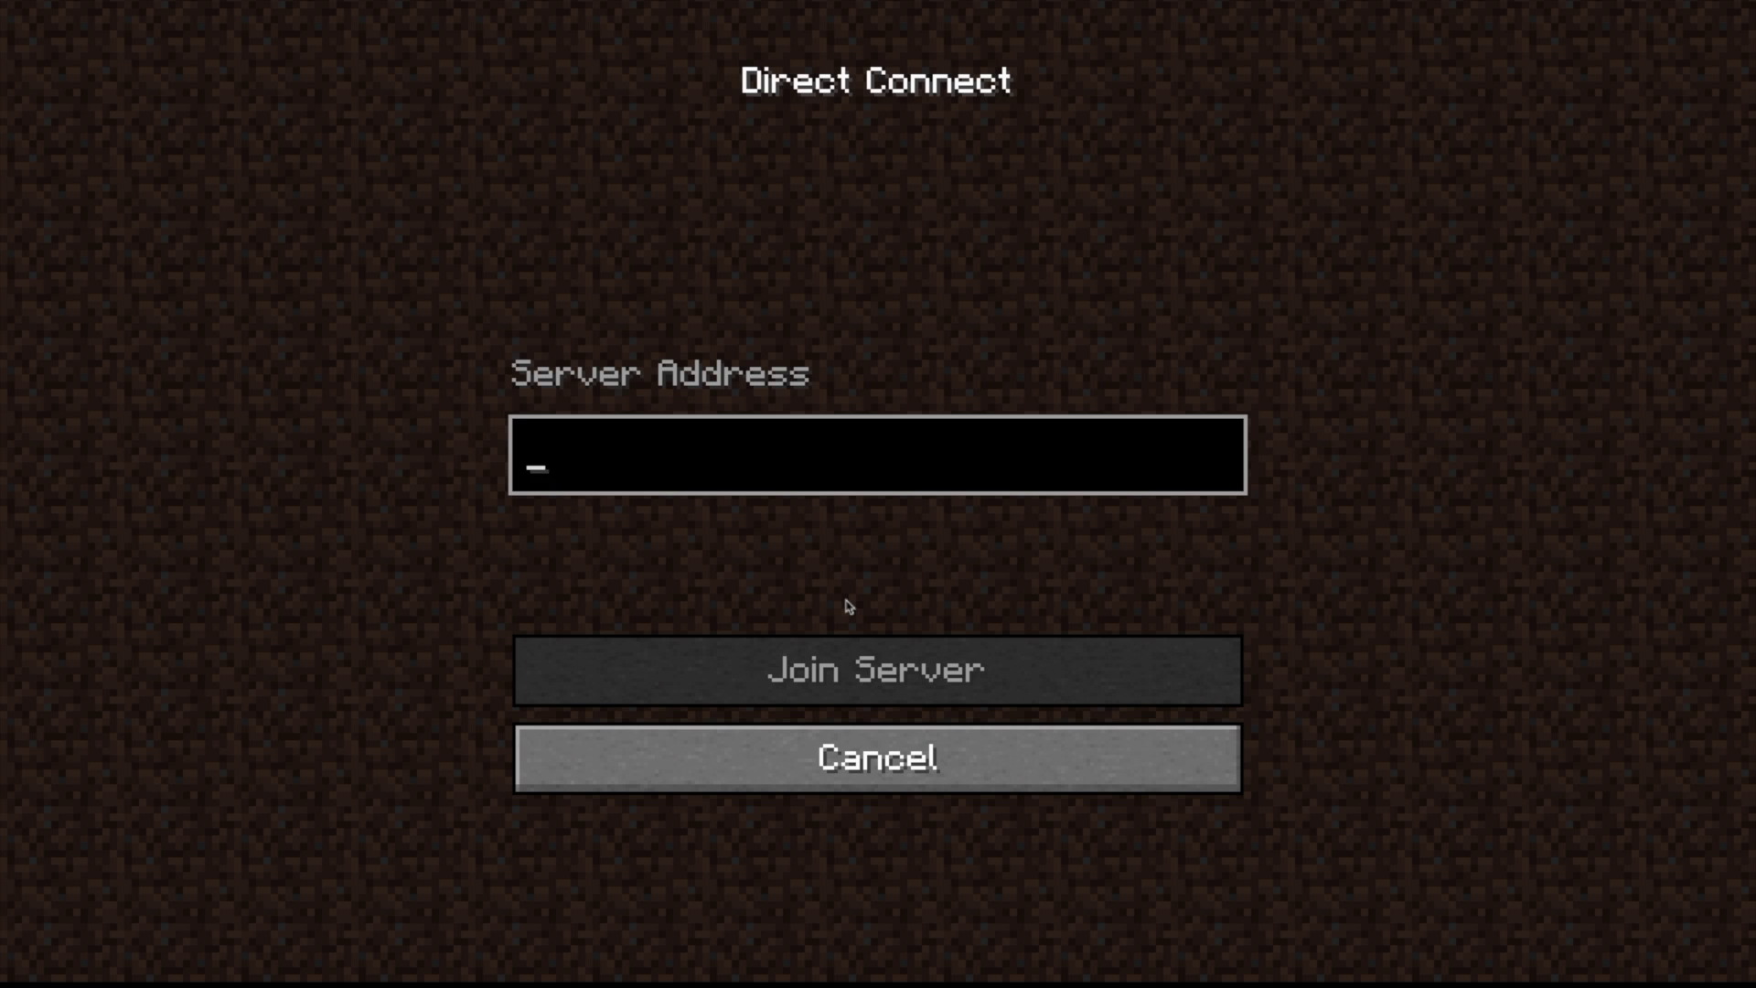
text(19)
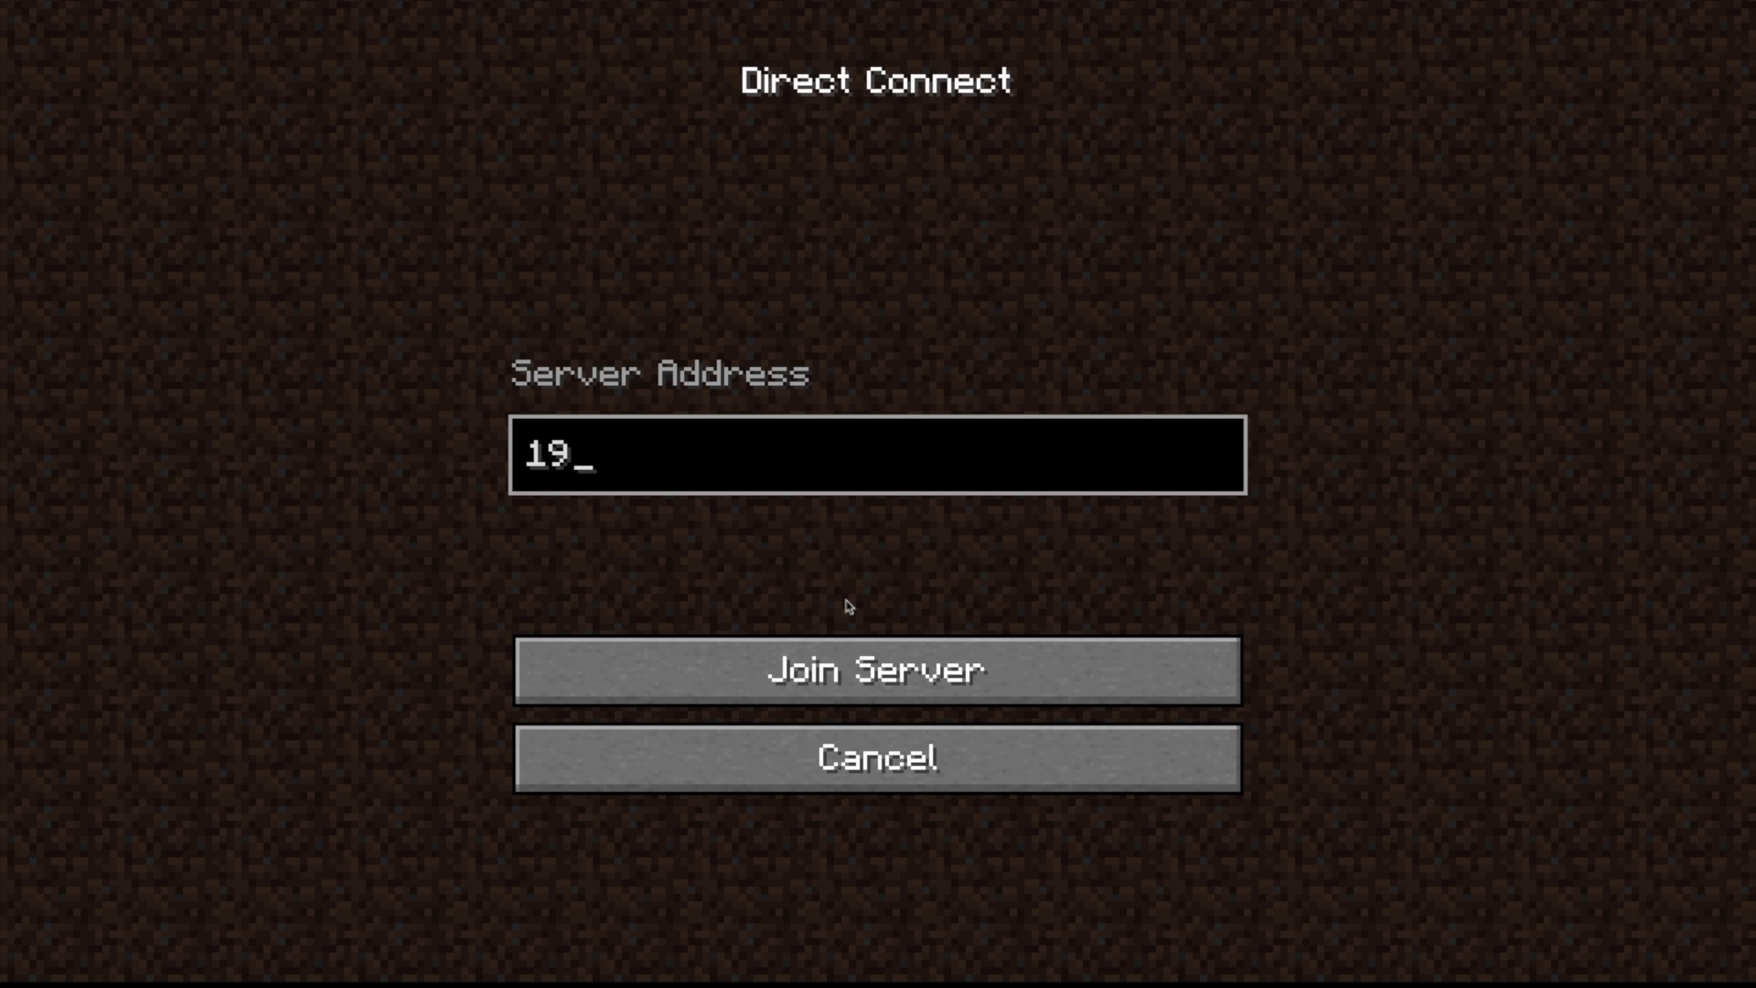
text(2.168)
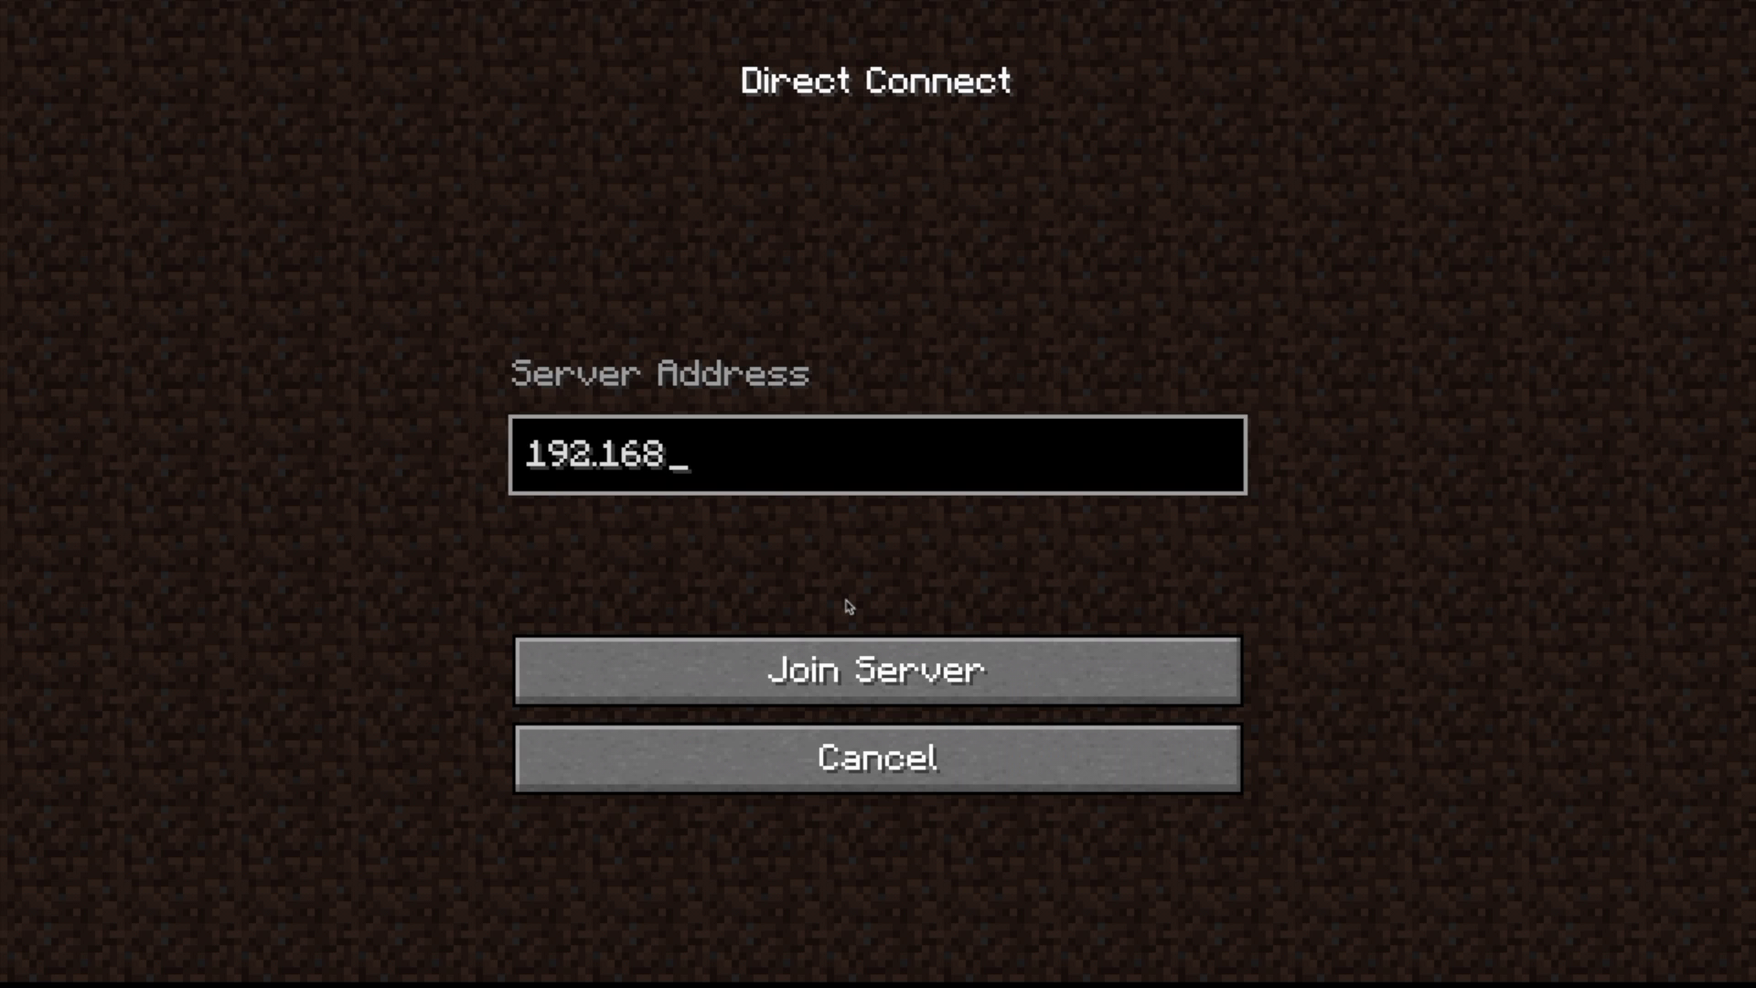
text(.14.131)
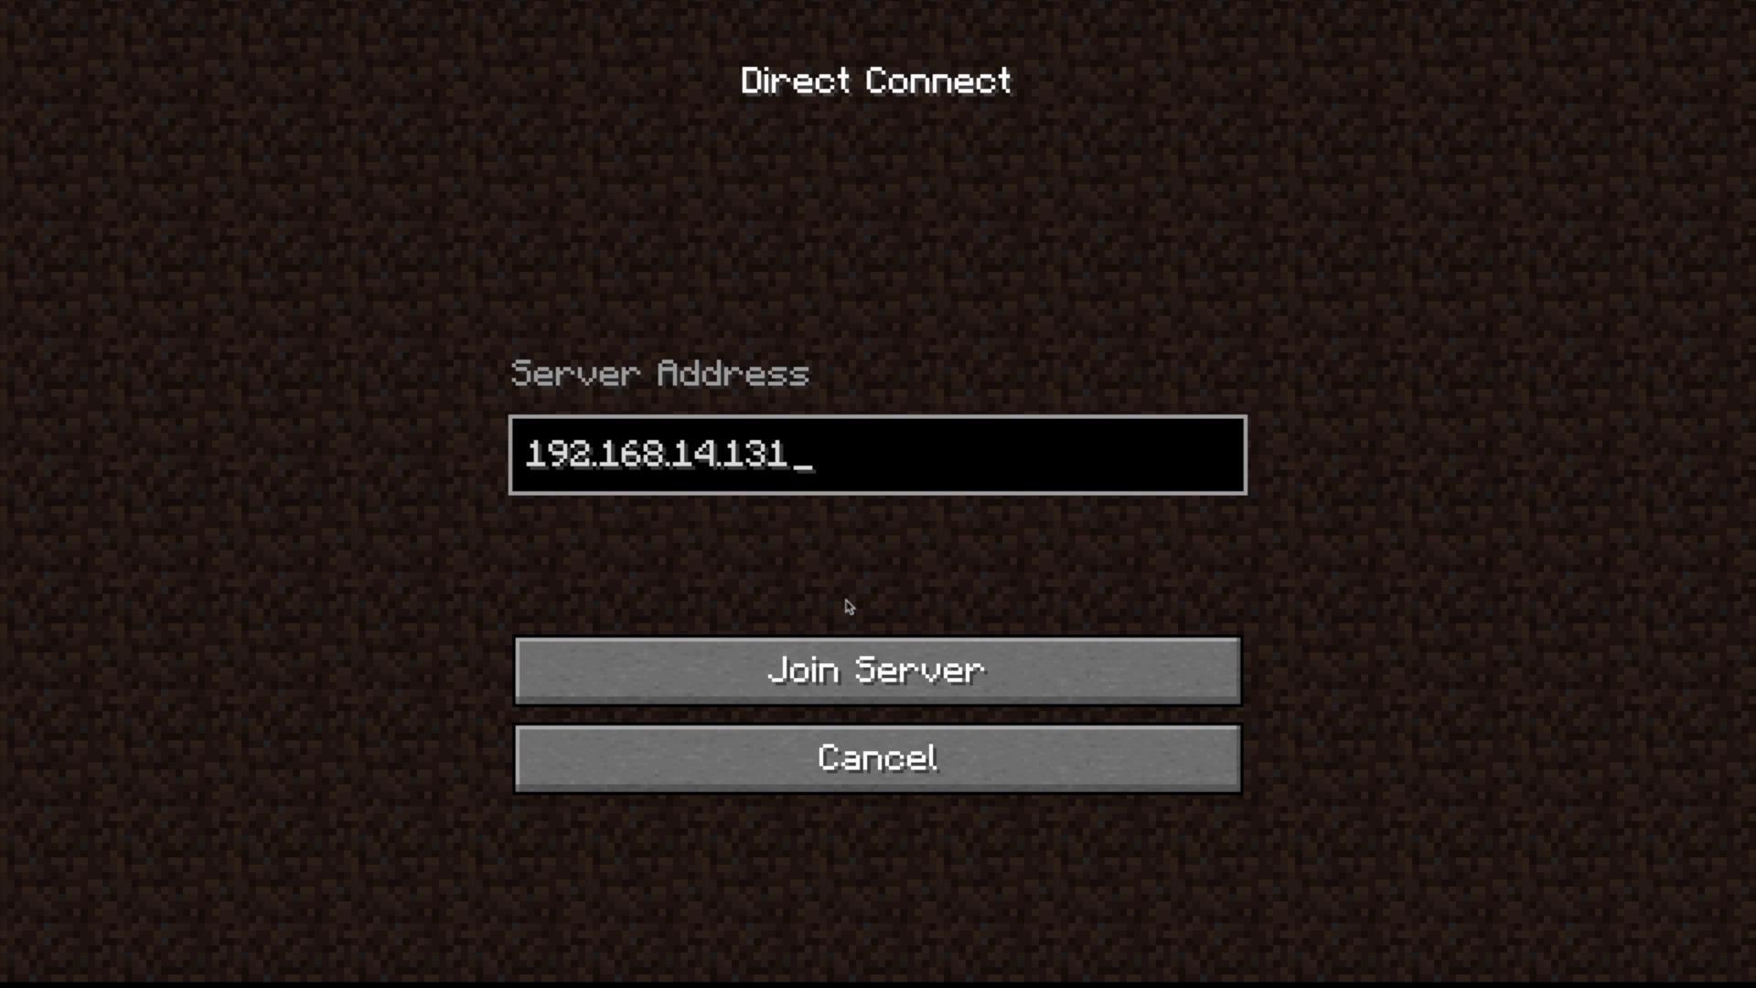
text(:)
key(BackSpace)
text(0741)
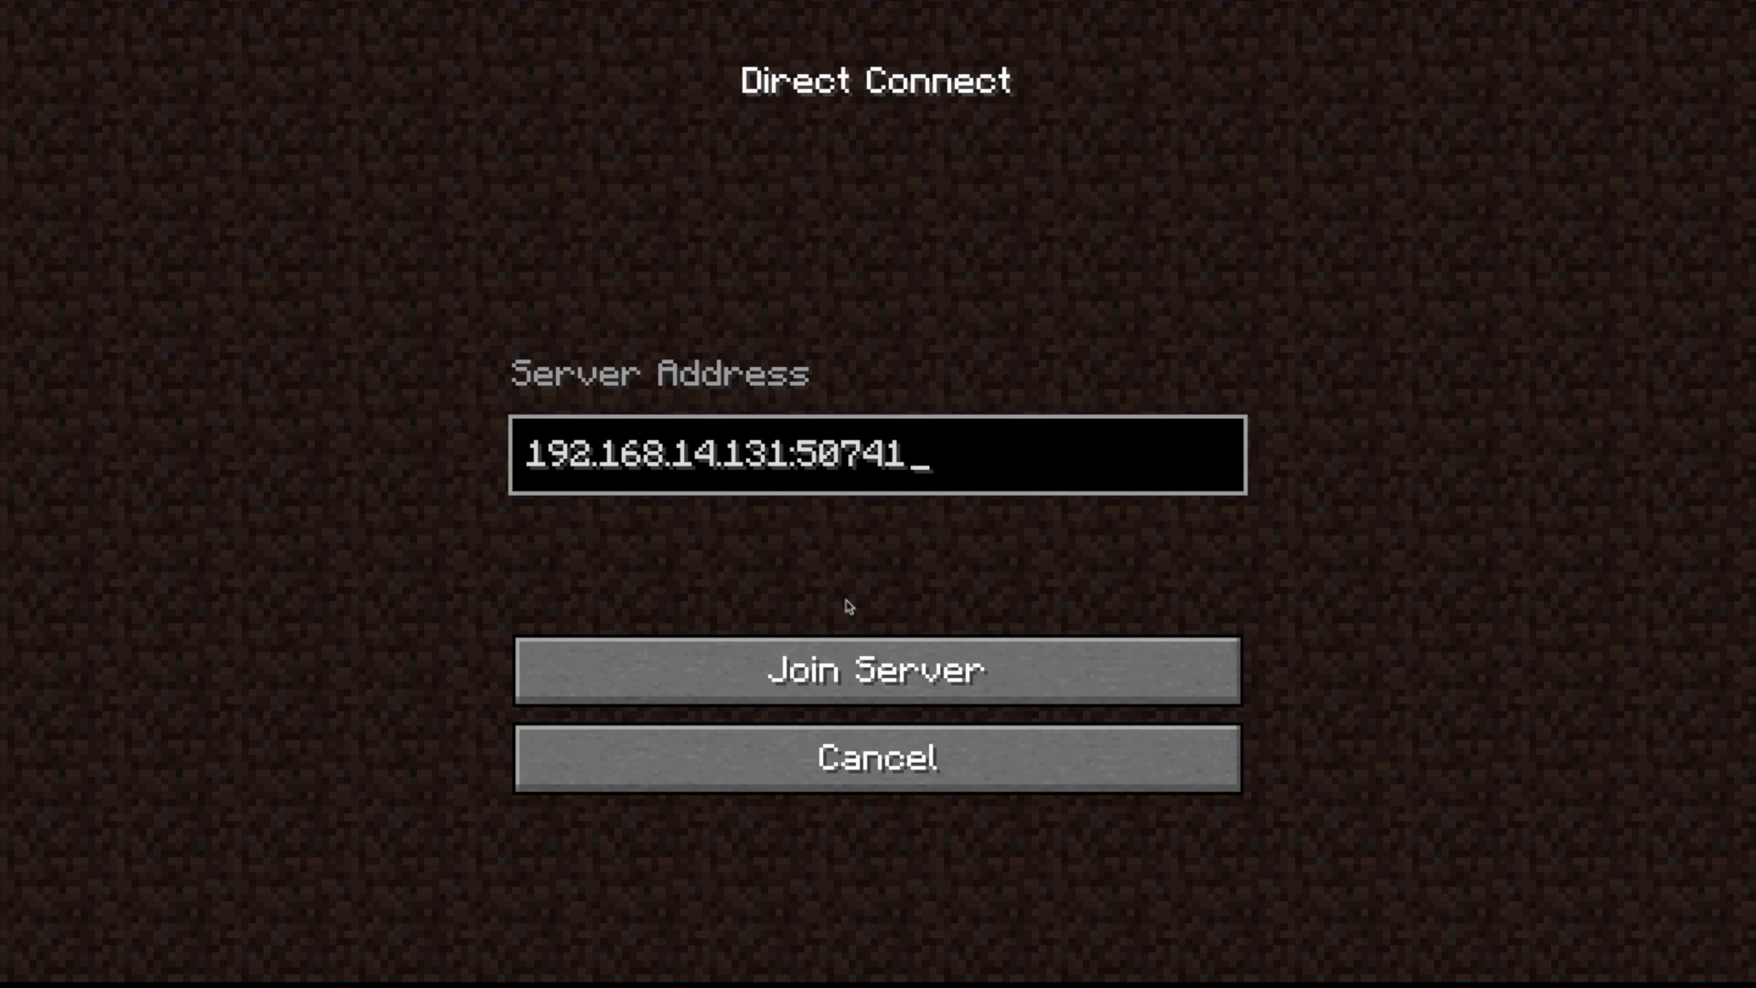
click(851, 670)
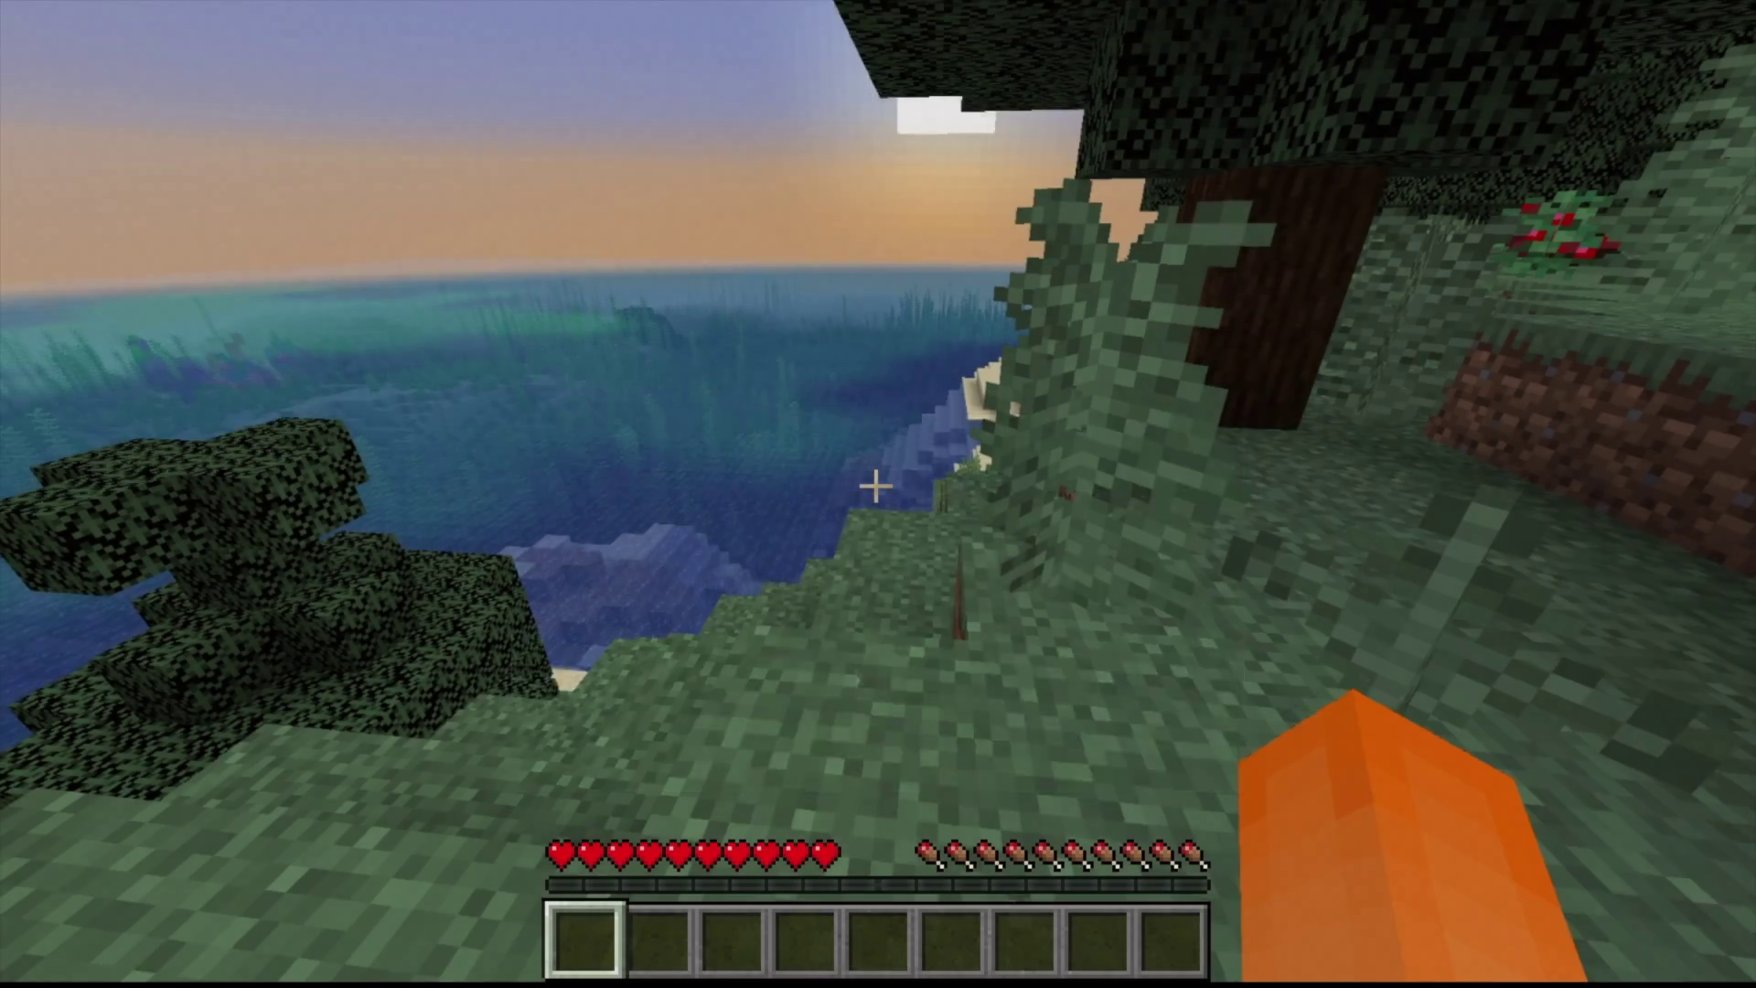
Walk the player forward along the grassy shoreline in the joined world
key(w)
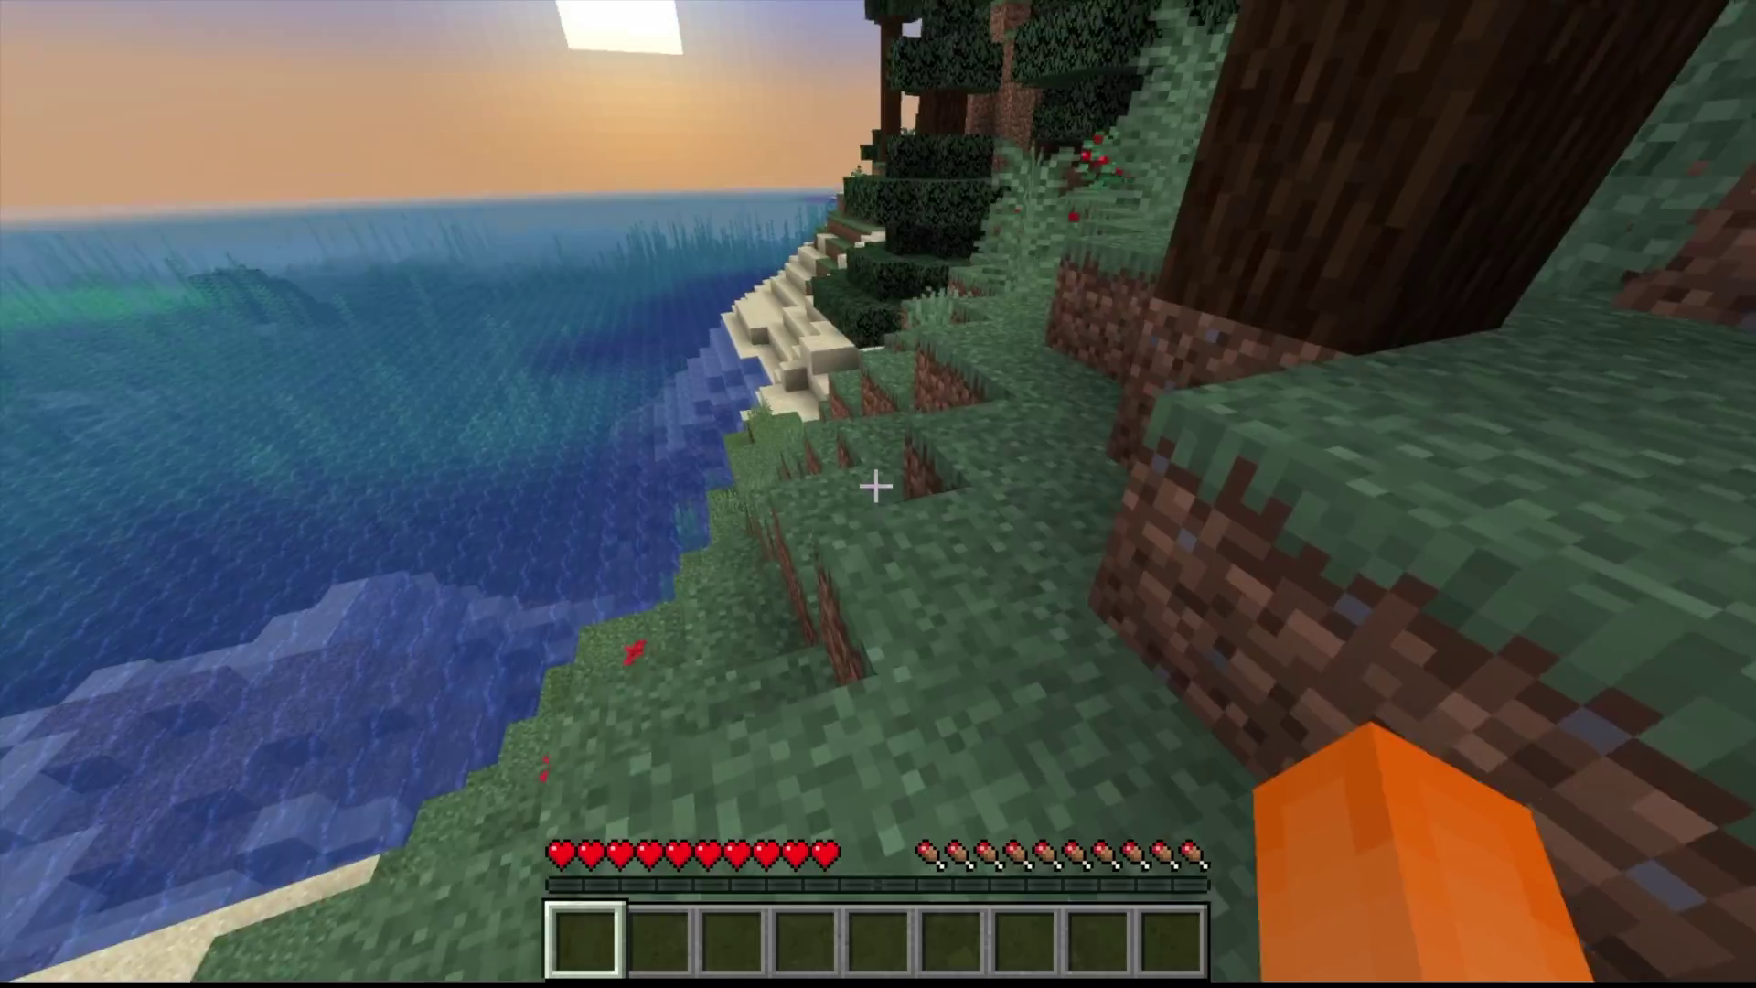
key(w)
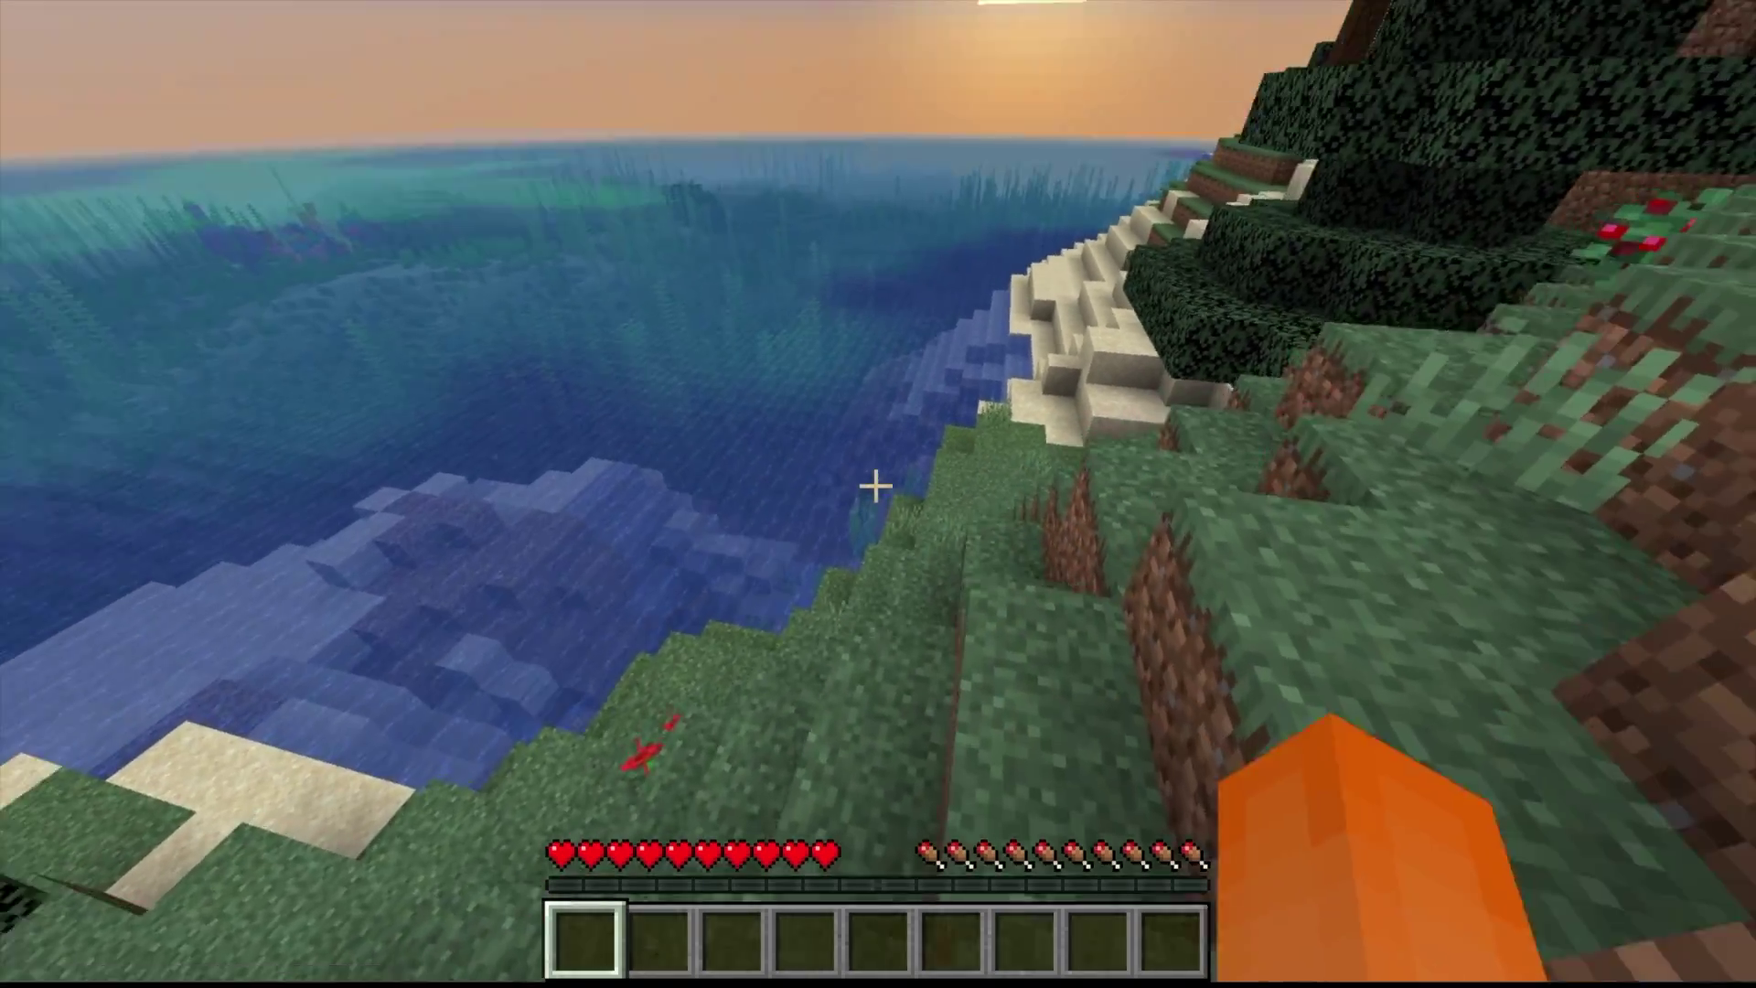